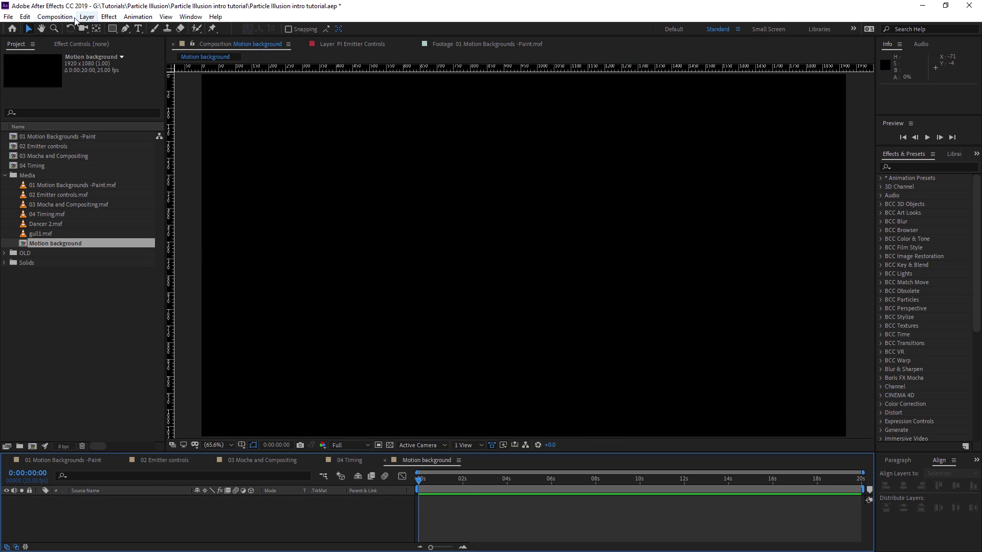
# Create a new 1920×1080 solid layer named 'Particle Illusion motion background'.
pyautogui.click(87, 17)
pyautogui.moveTo(102, 29)
pyautogui.click(279, 40)
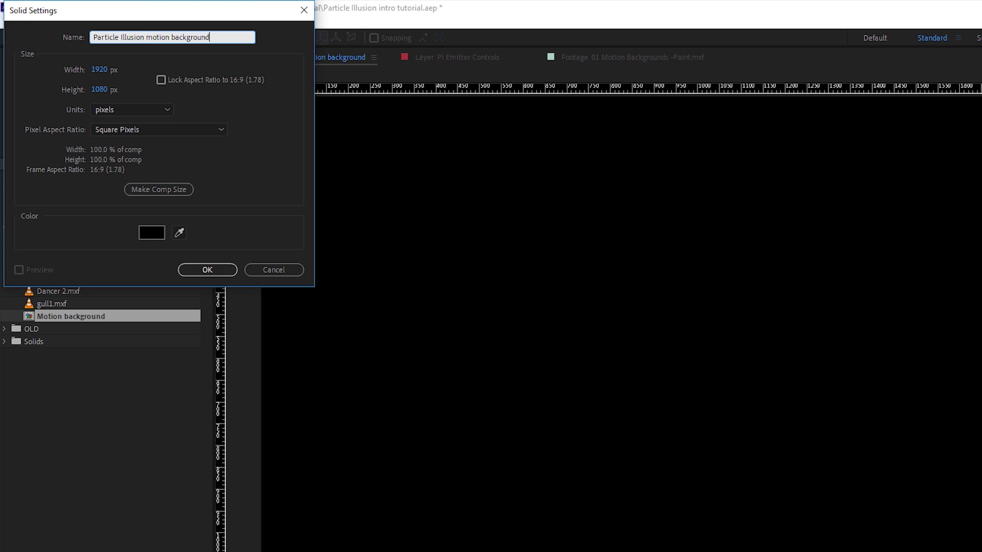
pyautogui.press('Return')
# Apply BCC Particle Illusion from the BCC Particles effects to the solid.
pyautogui.click(107, 17)
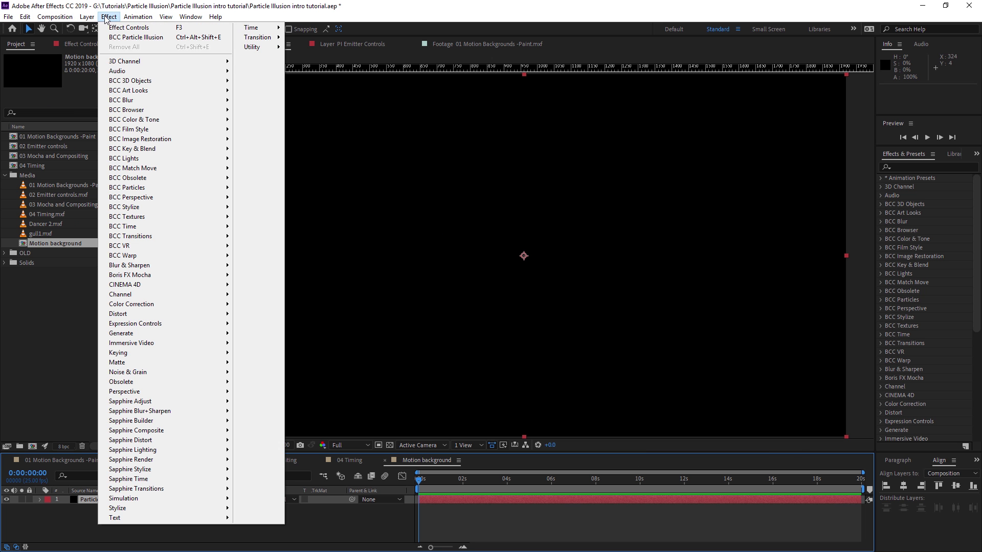
pyautogui.moveTo(197, 188)
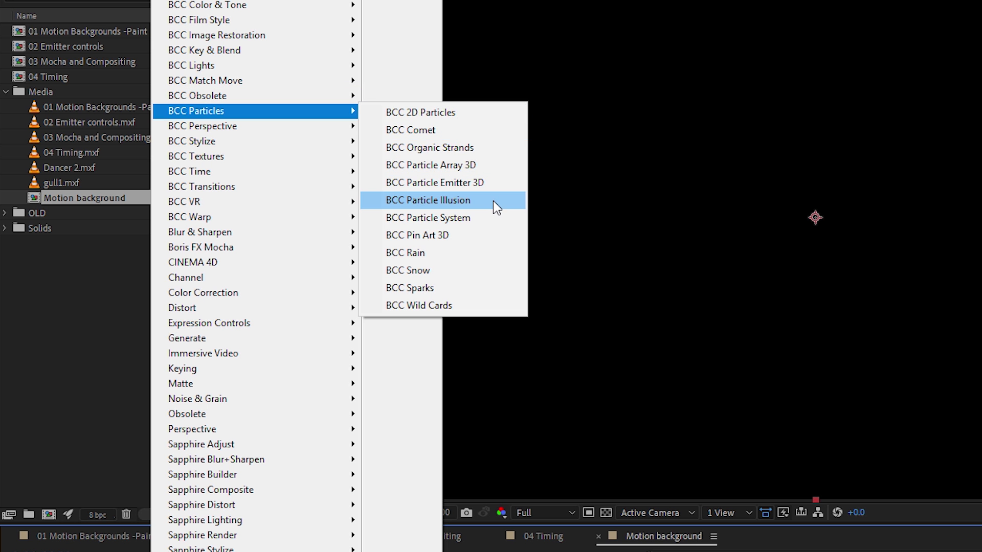
pyautogui.click(474, 201)
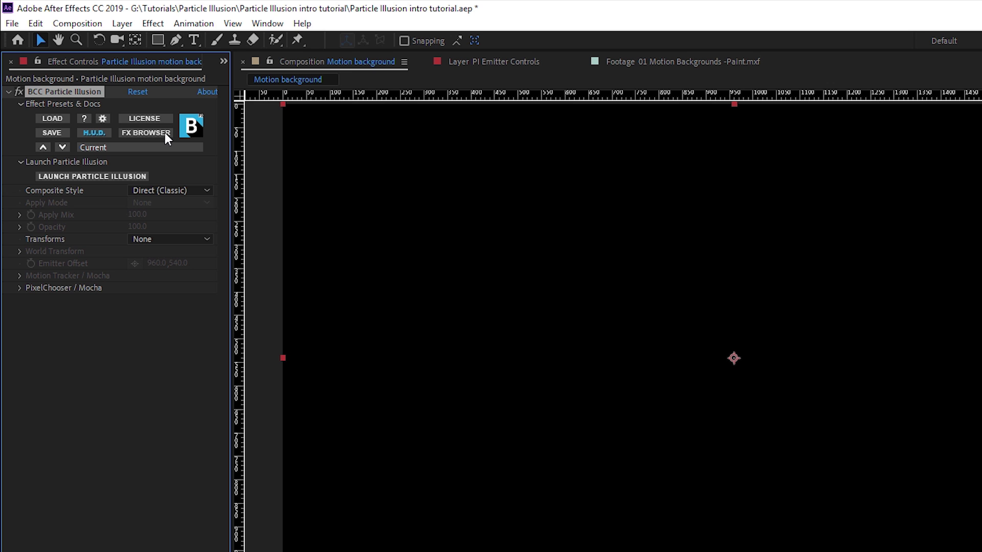
pyautogui.click(166, 135)
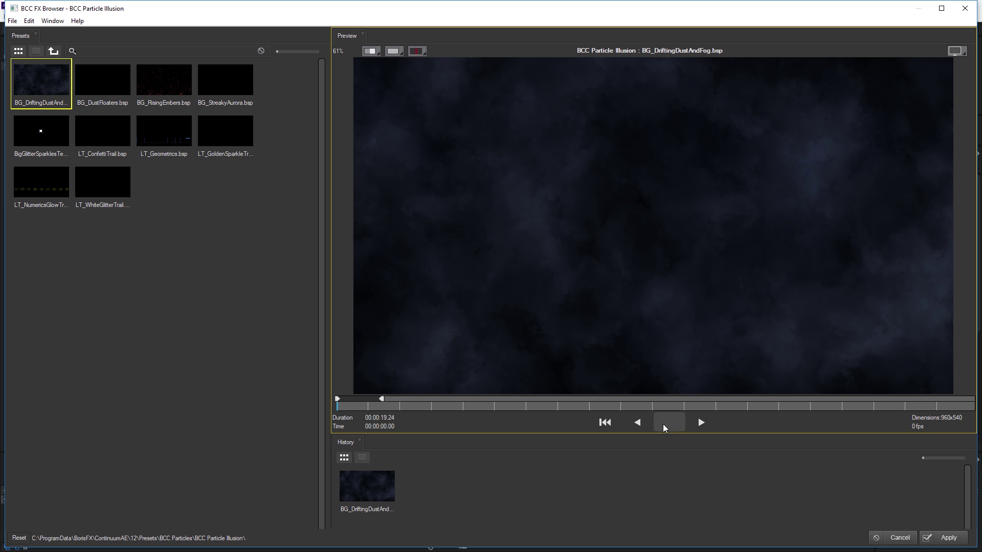
pyautogui.click(668, 424)
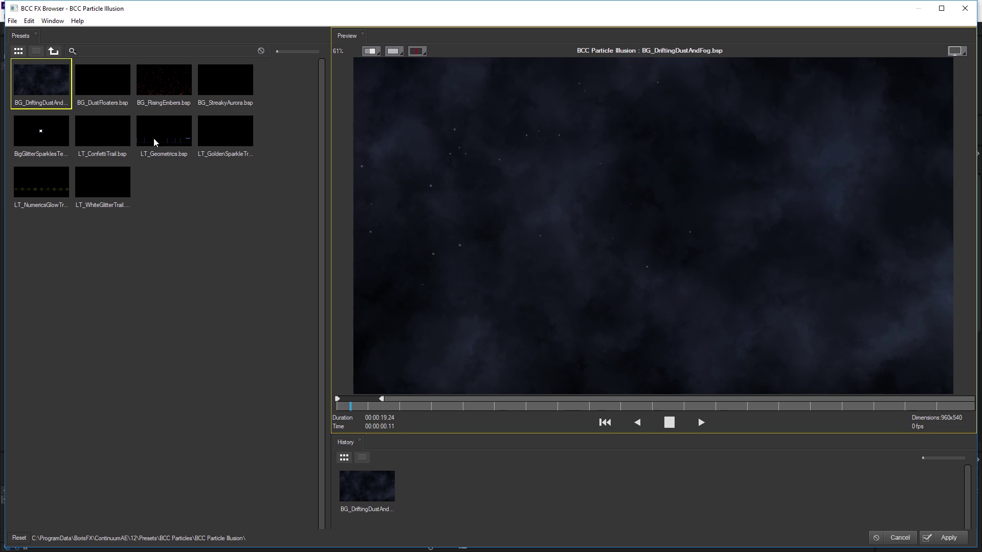
pyautogui.press('Right')
pyautogui.press('Right')
pyautogui.press('Right')
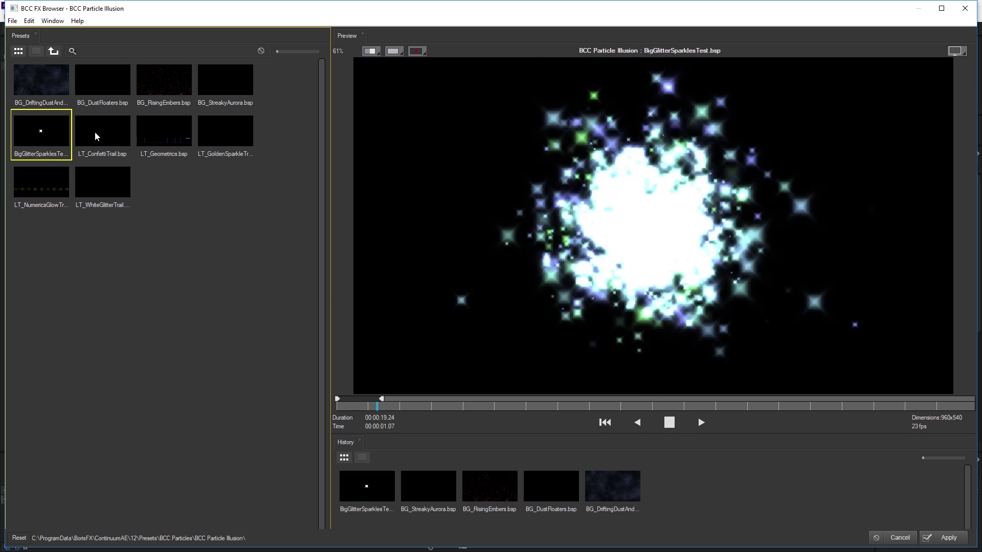
pyautogui.press('Right')
pyautogui.press('Right')
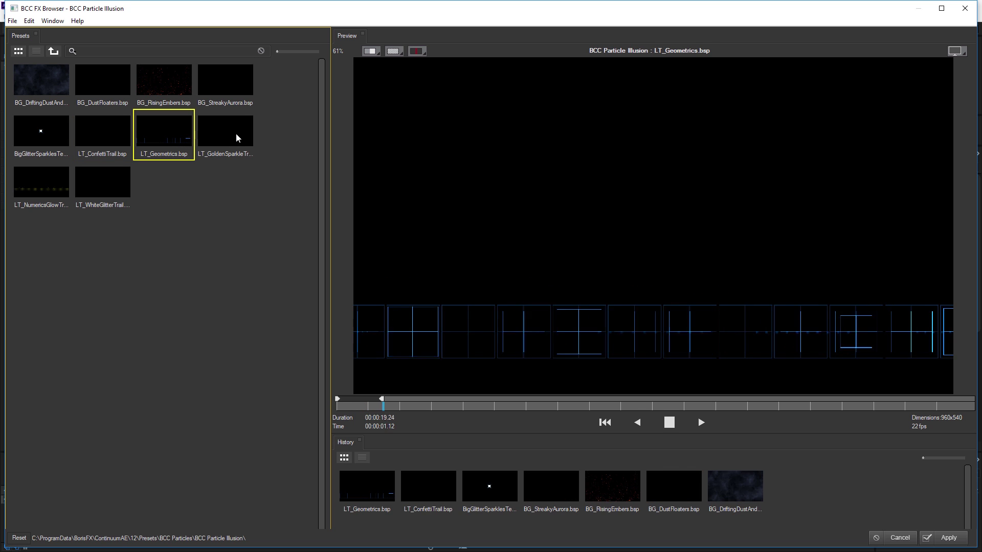
pyautogui.click(234, 134)
pyautogui.click(43, 202)
pyautogui.click(116, 207)
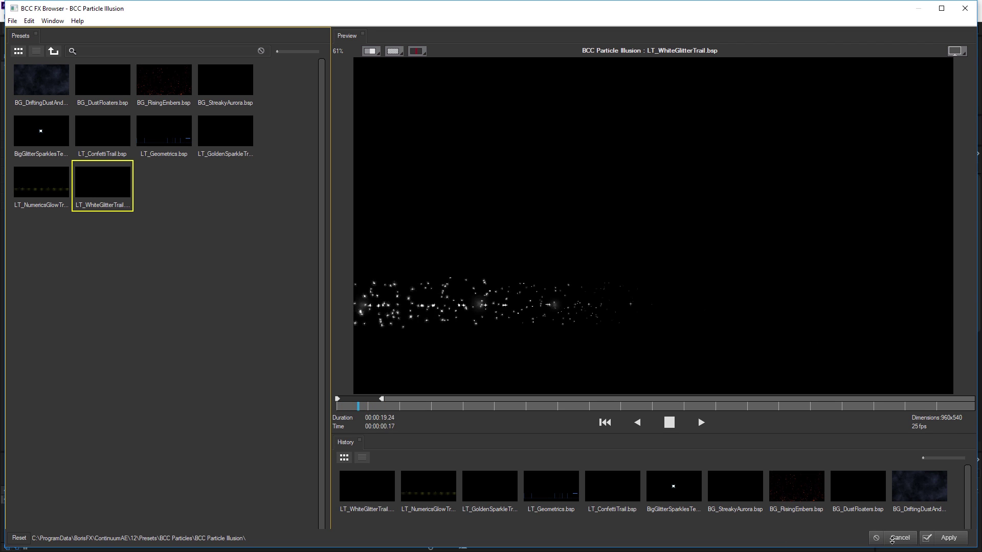
pyautogui.click(892, 540)
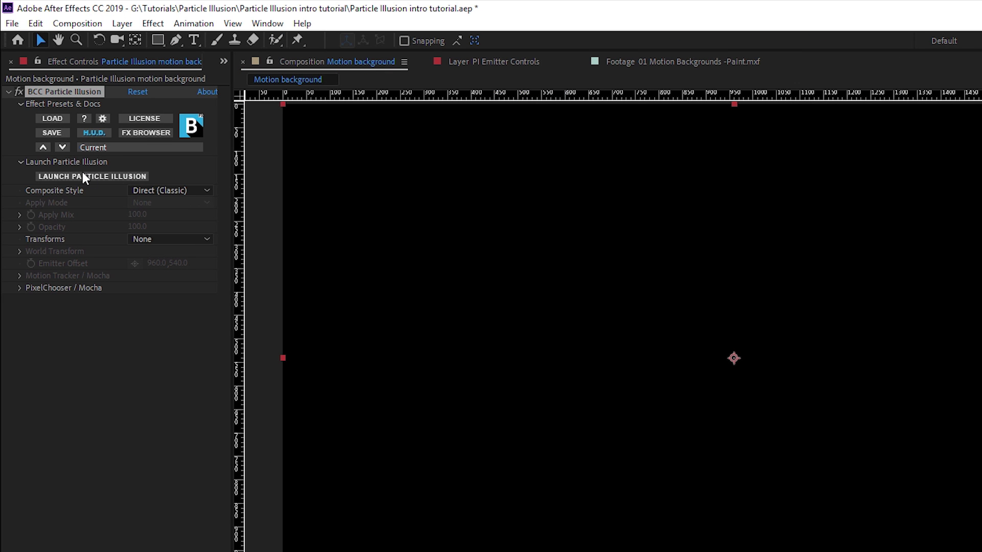
# Launch the Particle Illusion editor and expand the _Sampler.il3 smoke, fire, bursts folder.
pyautogui.click(109, 177)
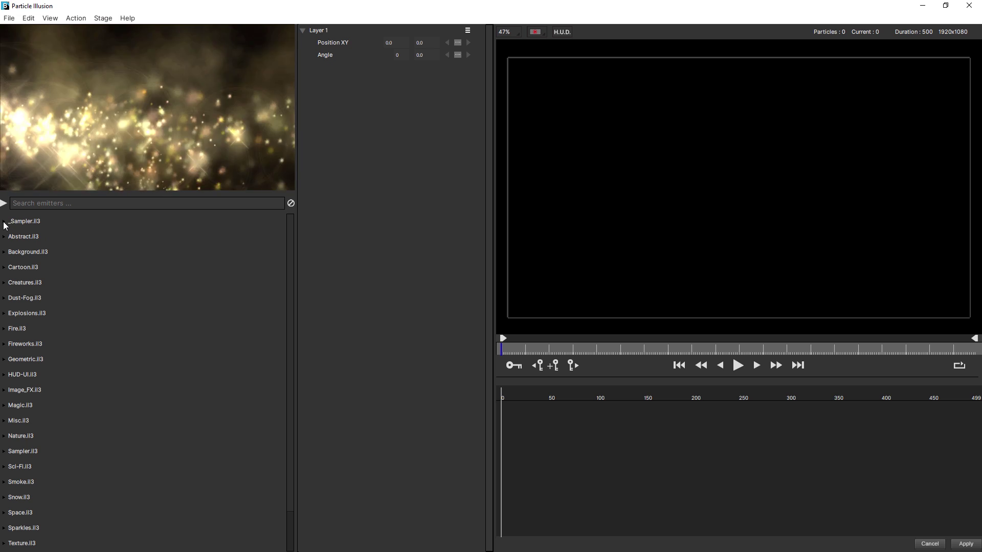
pyautogui.click(4, 222)
pyautogui.click(12, 237)
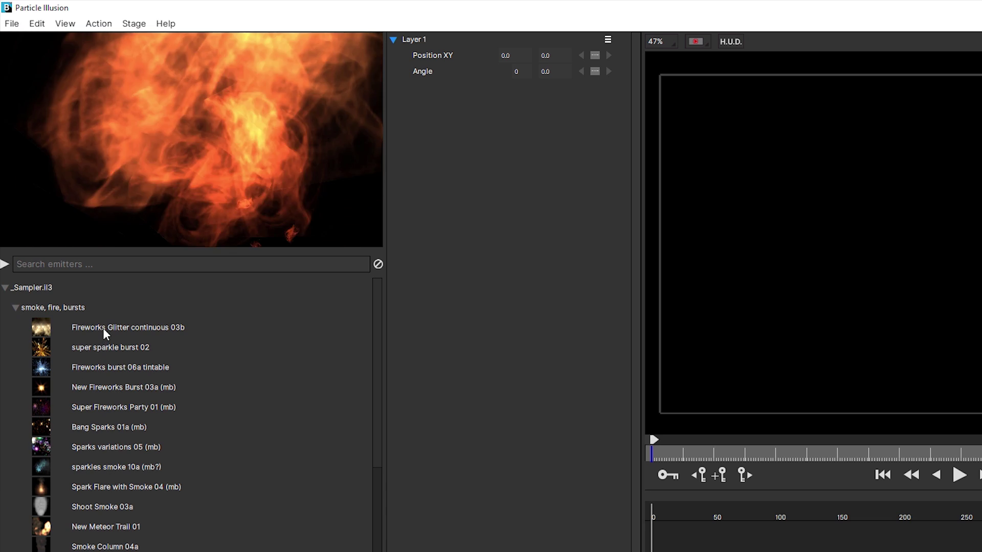
# Preview the fireworks, smoke, Sparky Clouds and Boom 3 emitters, then open Download Emitters.
pyautogui.click(79, 251)
pyautogui.click(128, 408)
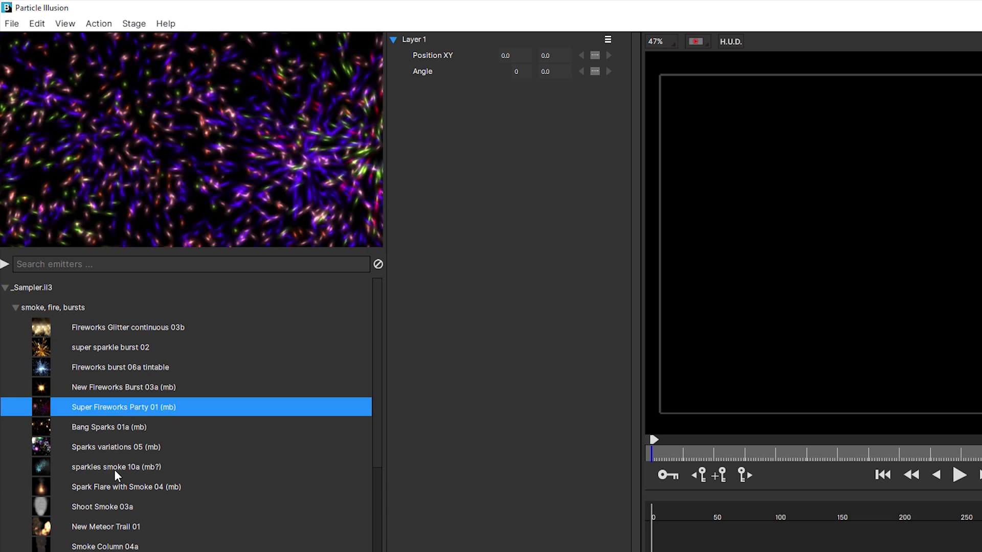
pyautogui.click(114, 467)
pyautogui.click(106, 508)
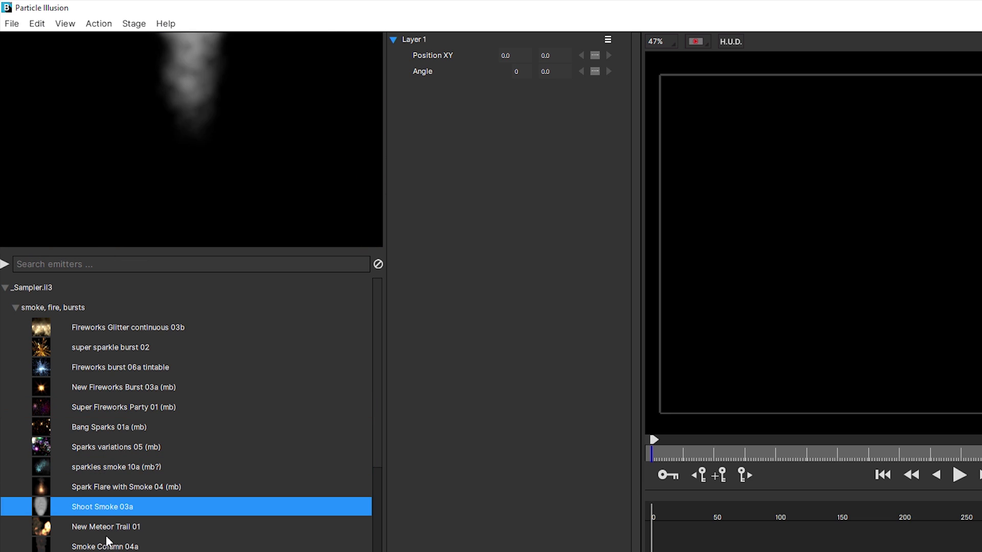
pyautogui.click(102, 551)
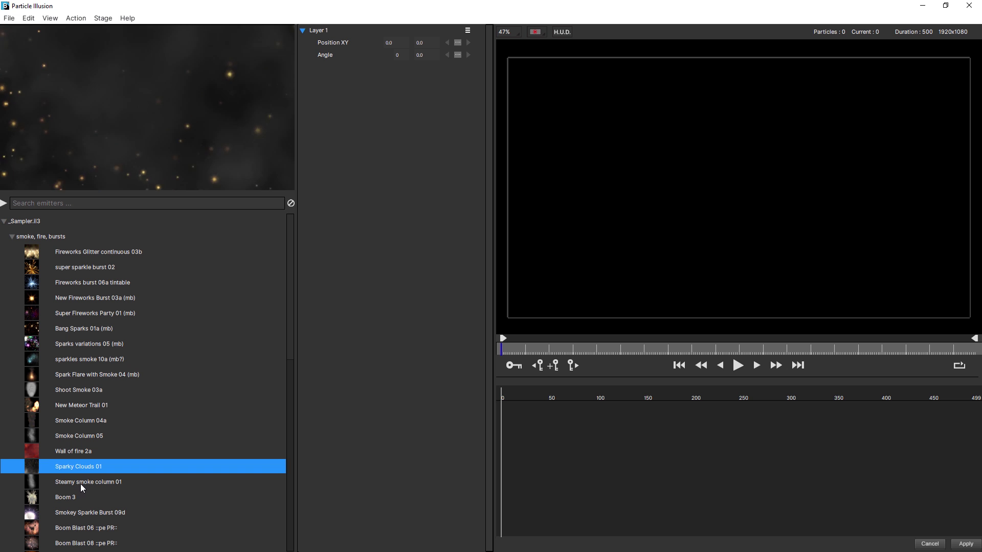
pyautogui.click(82, 484)
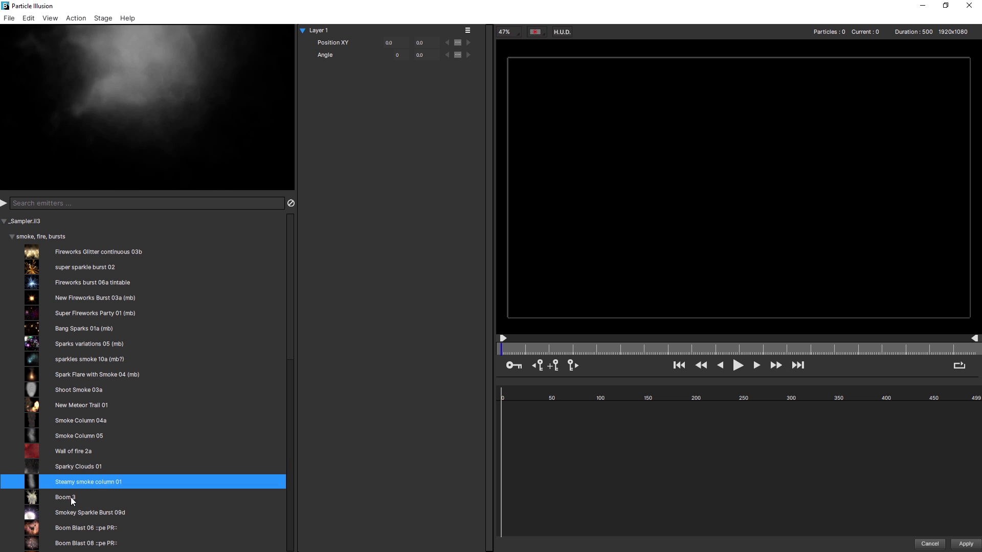
pyautogui.click(72, 498)
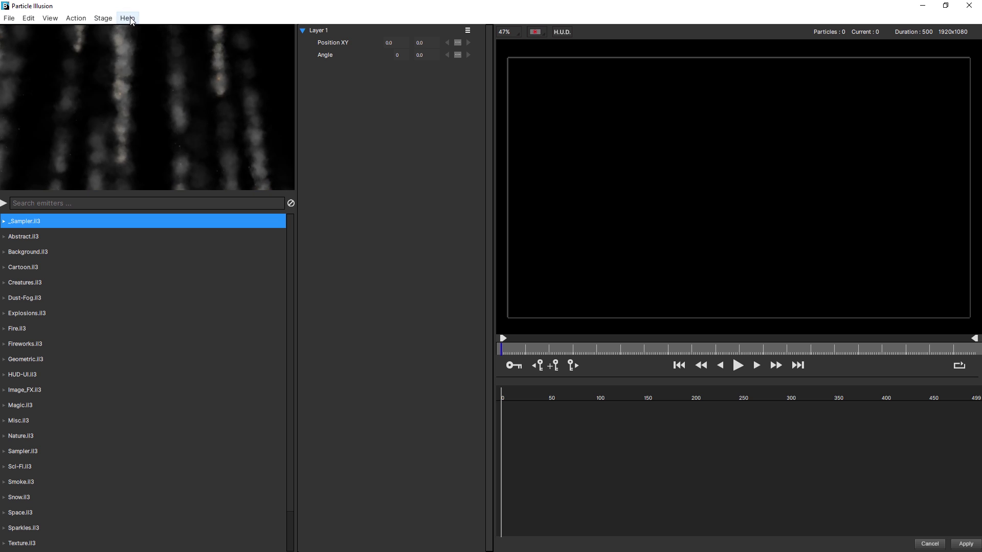
pyautogui.click(132, 18)
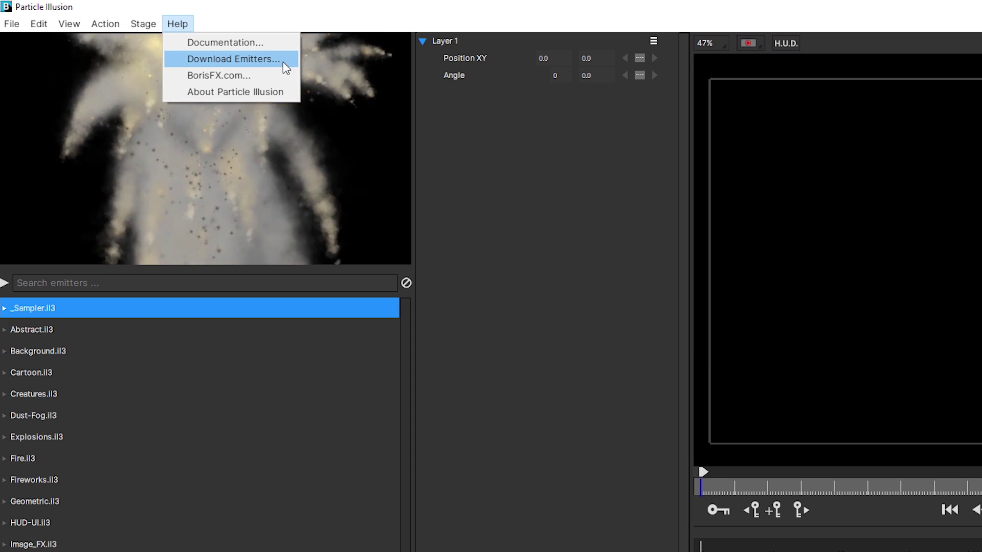
pyautogui.click(284, 63)
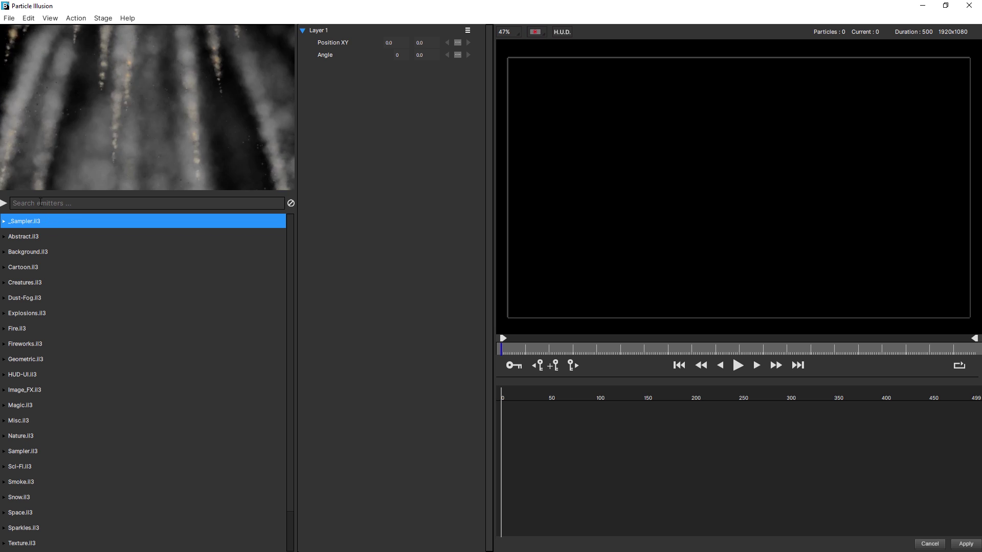
# Search the library for 'fire' and preview burst, sparkle, meteor, smoke and Wall of fire 2a emitters.
pyautogui.click(59, 207)
pyautogui.write('fire')
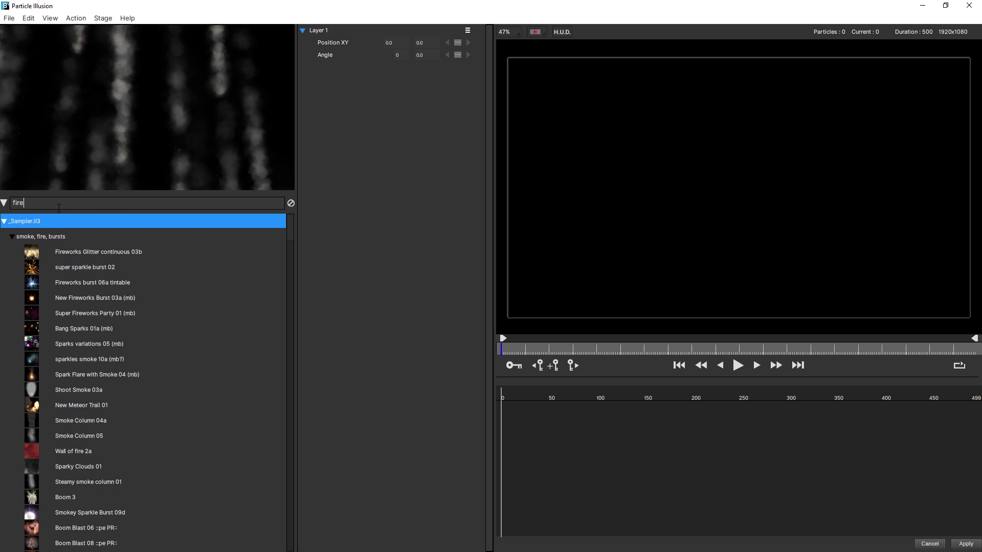
pyautogui.click(91, 282)
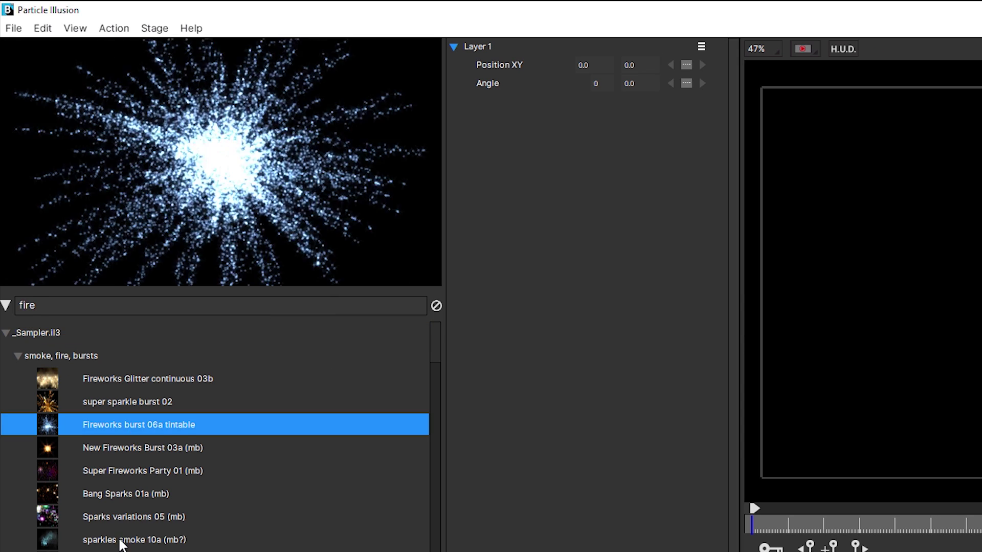
pyautogui.click(82, 359)
pyautogui.click(82, 405)
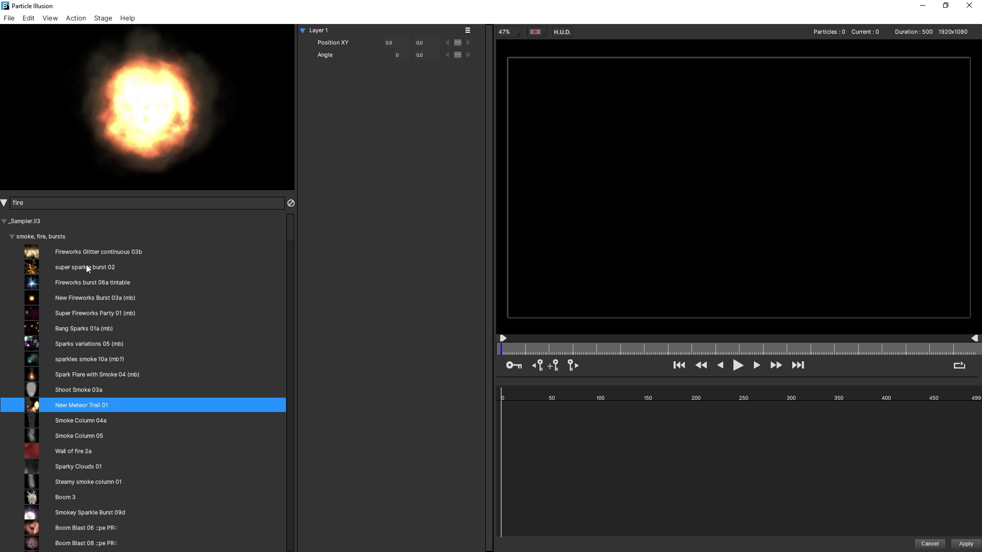
pyautogui.click(87, 268)
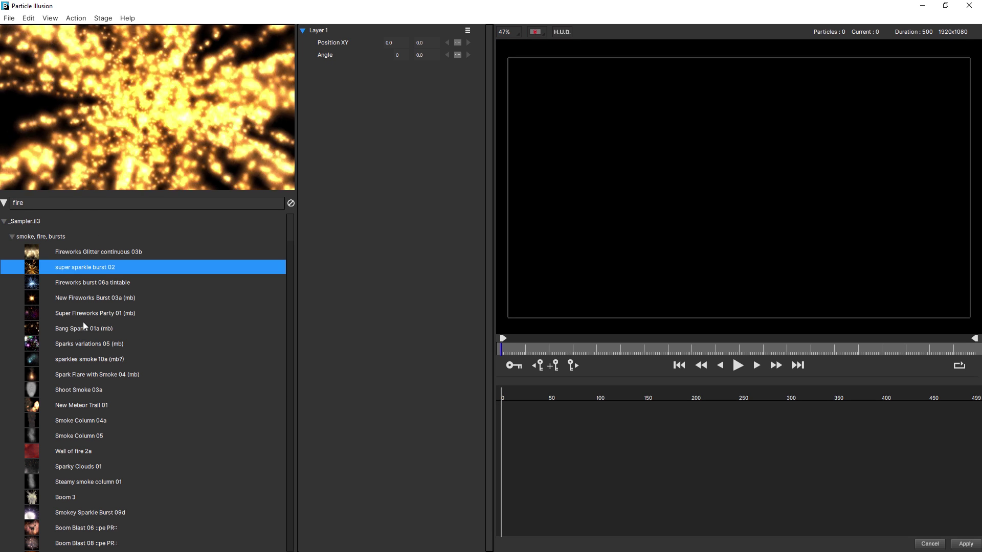
pyautogui.click(82, 313)
pyautogui.click(78, 390)
pyautogui.click(85, 451)
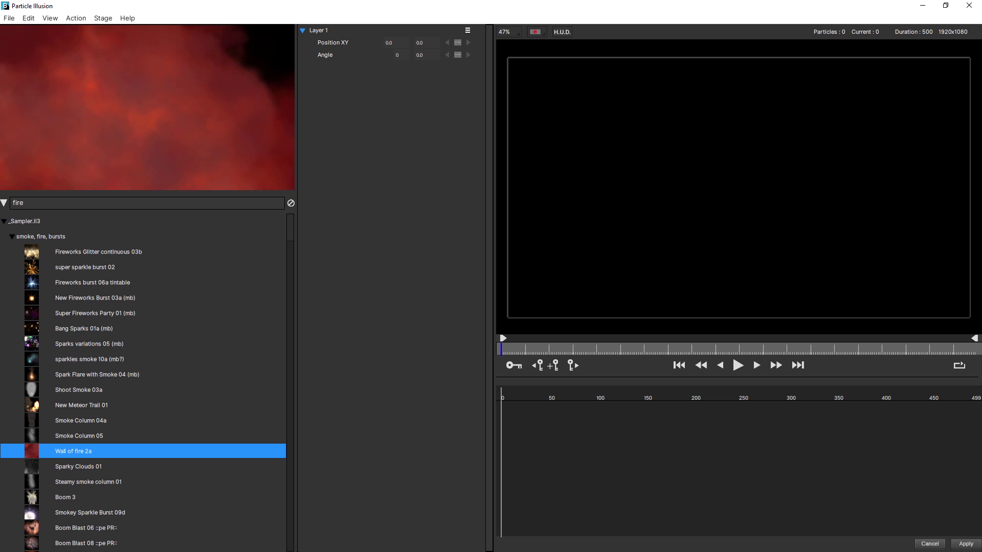
# Filter by 'water', preview Snowstorm 02, SnowBlow 02 and super bubbles 04, and enlarge the preview.
pyautogui.write('water')
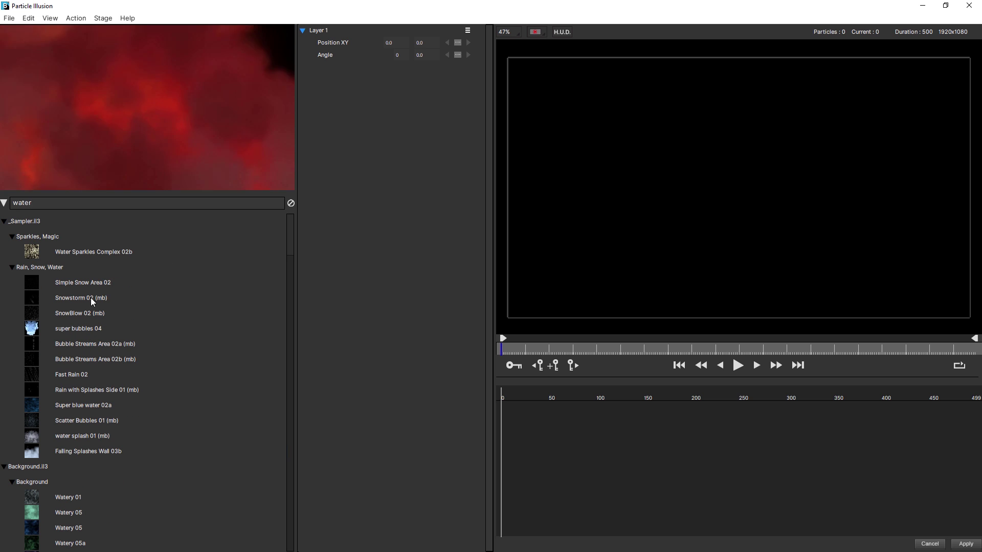
pyautogui.click(90, 301)
pyautogui.click(91, 314)
pyautogui.click(88, 329)
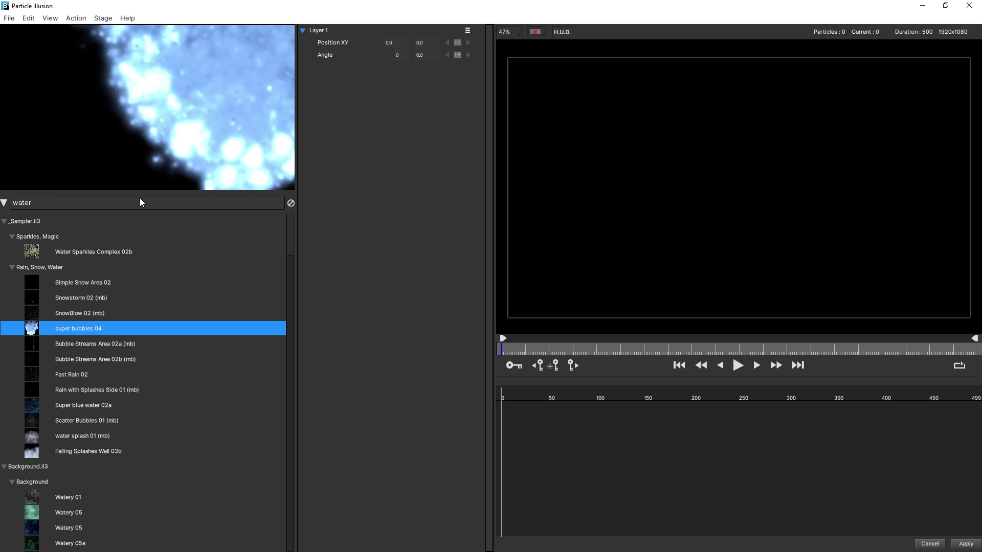
pyautogui.moveTo(141, 191); pyautogui.dragTo(148, 288)
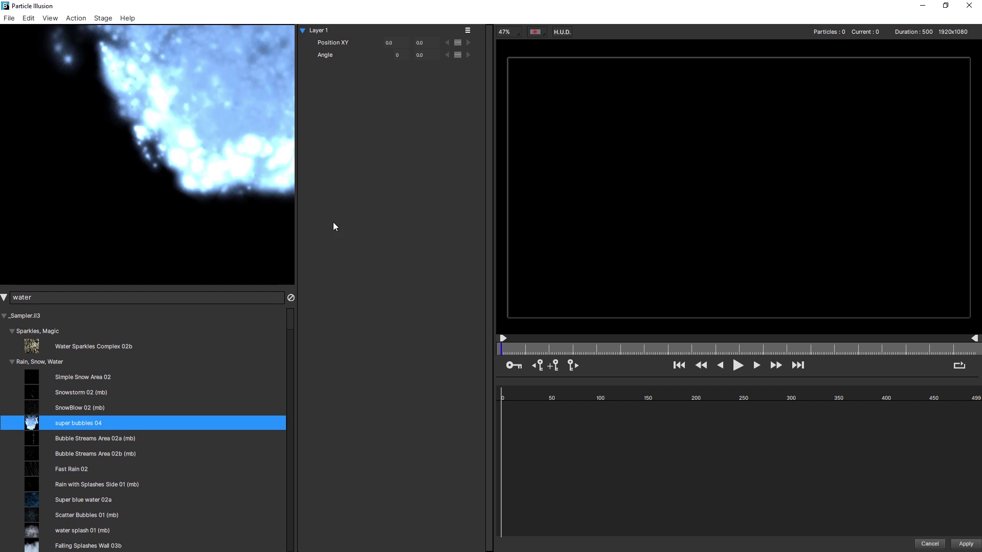
pyautogui.moveTo(296, 234); pyautogui.dragTo(425, 226)
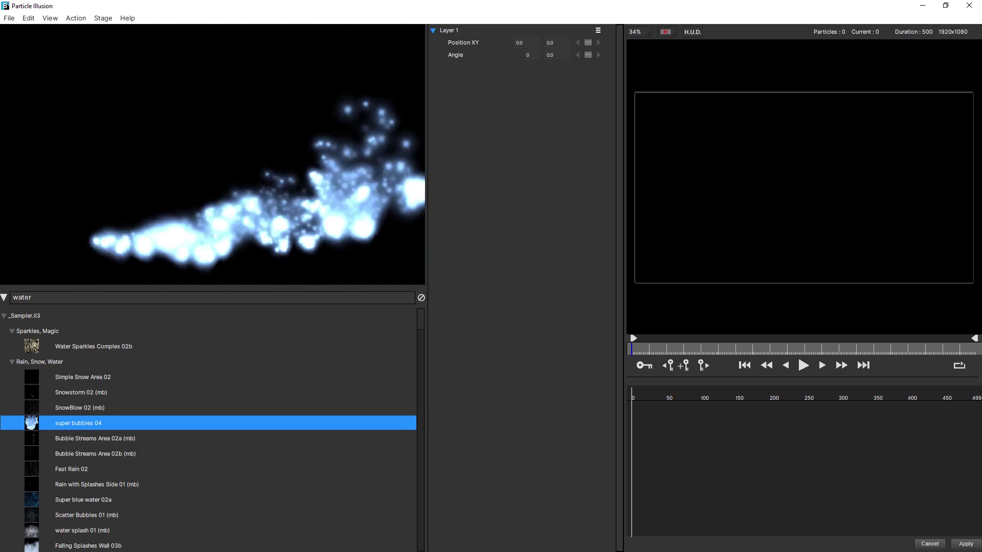
# Search the library for 'paint', preview Paint Wars (mb) and widen the stage viewer.
pyautogui.tripleClick(182, 298)
pyautogui.write('paint')
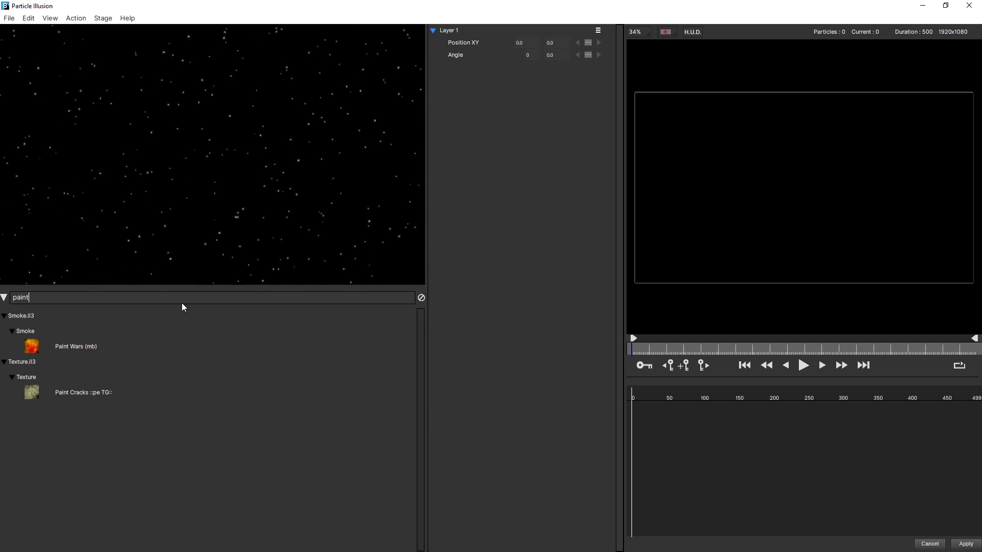
pyautogui.click(59, 347)
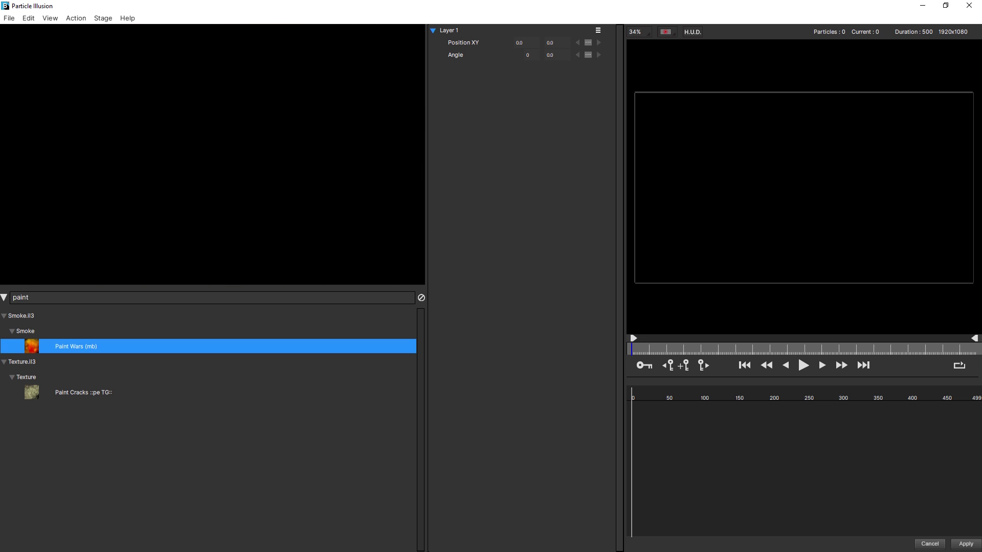
pyautogui.moveTo(428, 197); pyautogui.dragTo(274, 195)
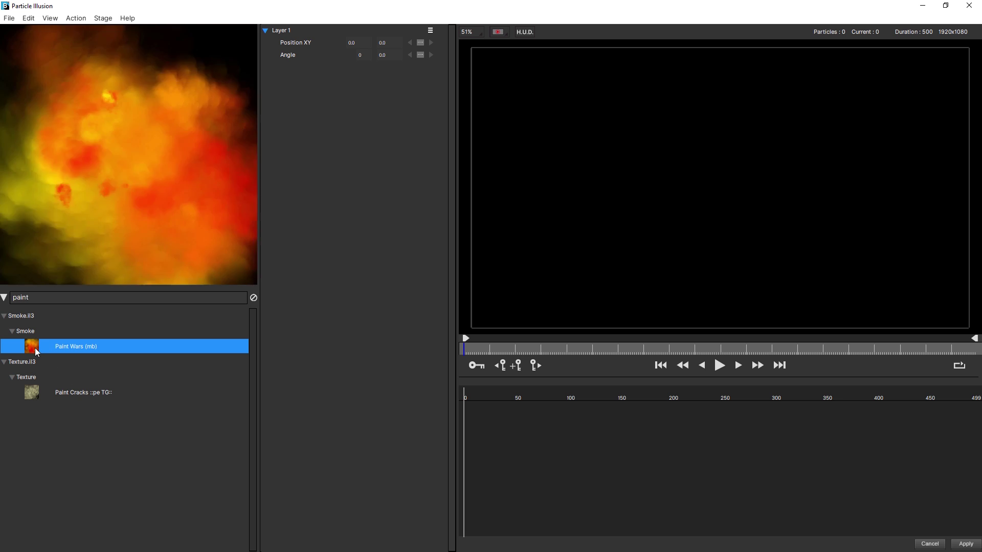
# Add the Paint Wars (mb) emitter to the stage and check a later frame.
pyautogui.doubleClick(113, 344)
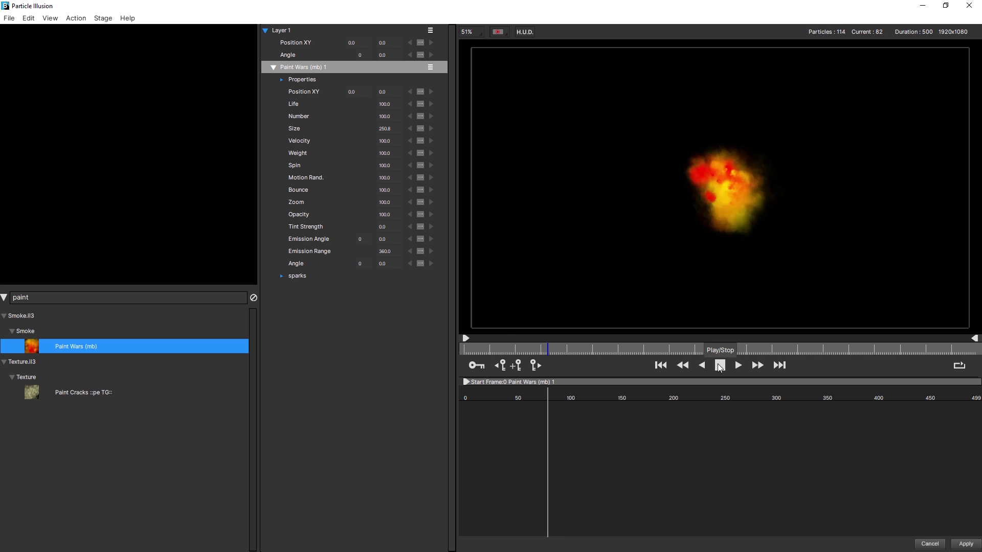
pyautogui.click(717, 351)
pyautogui.press('Home')
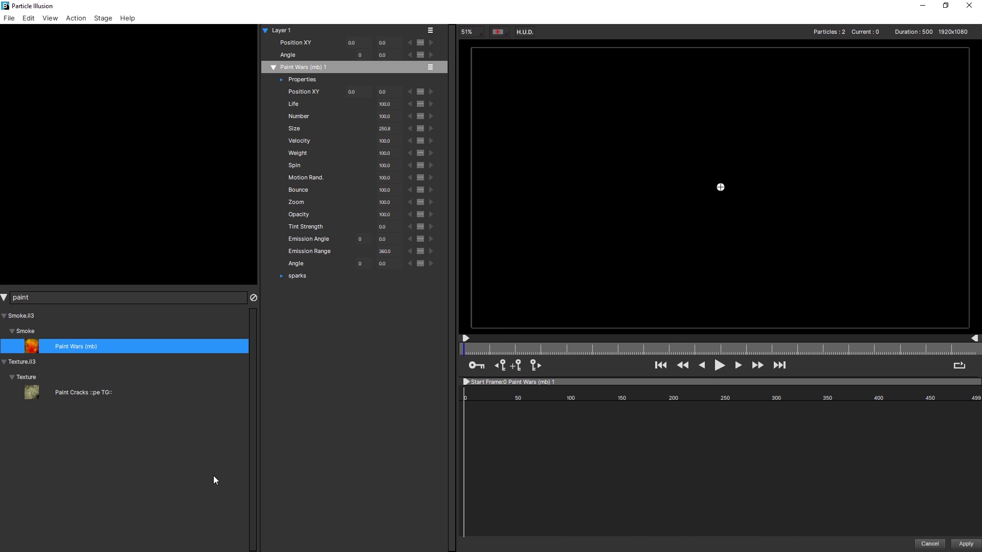
# Delete and re-place the Paint Wars emitter, move it around the stage and play it back.
pyautogui.press('Delete')
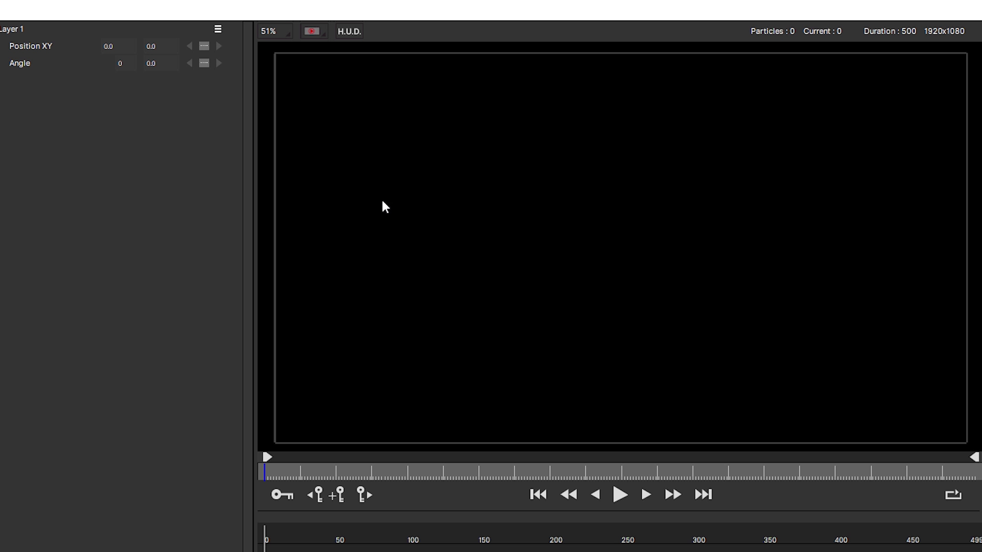
pyautogui.click(392, 211)
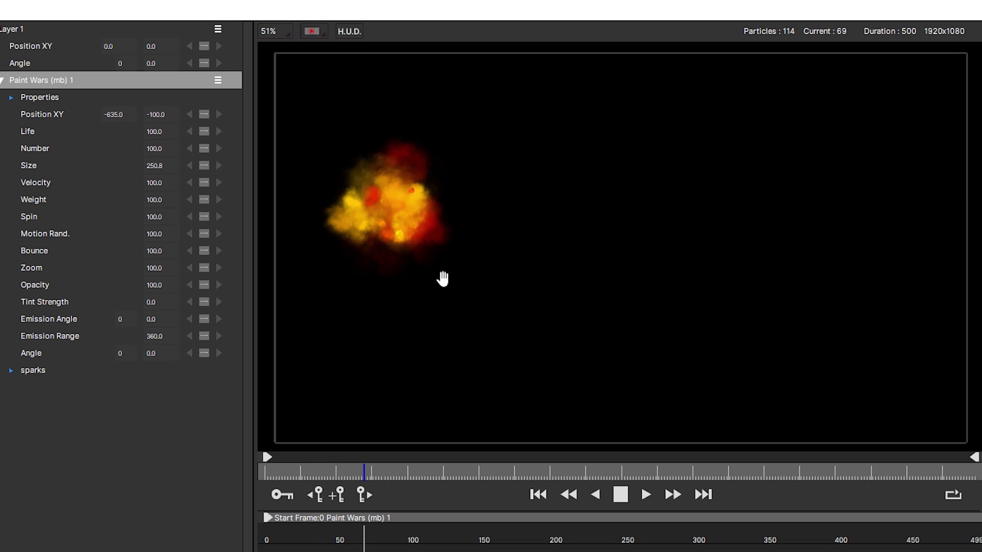
pyautogui.moveTo(392, 211); pyautogui.dragTo(708, 309)
pyautogui.press('space')
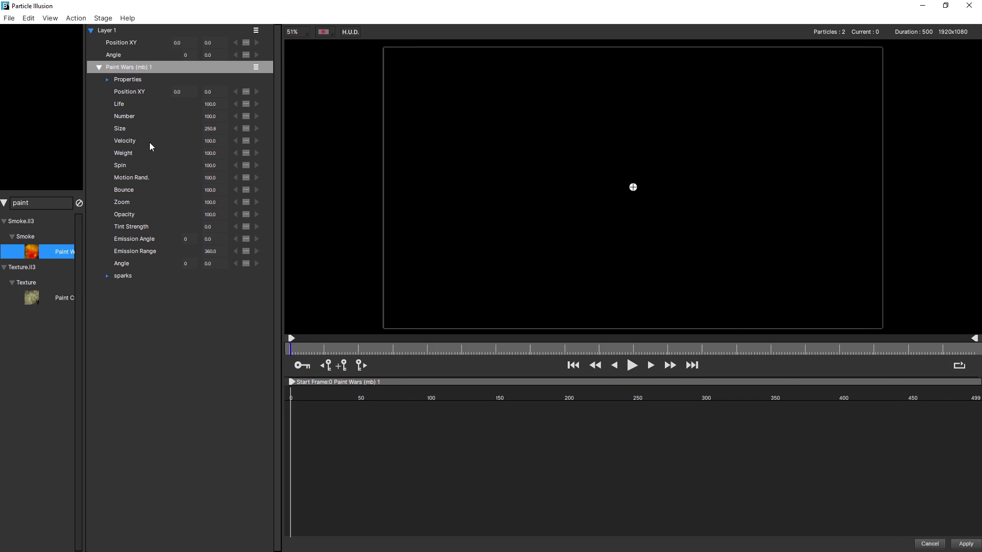
pyautogui.moveTo(149, 145)
pyautogui.mouseDown()
pyautogui.moveTo(632, 146)
pyautogui.moveTo(46, 148)
pyautogui.moveTo(330, 147)
pyautogui.moveTo(200, 145)
pyautogui.mouseUp()
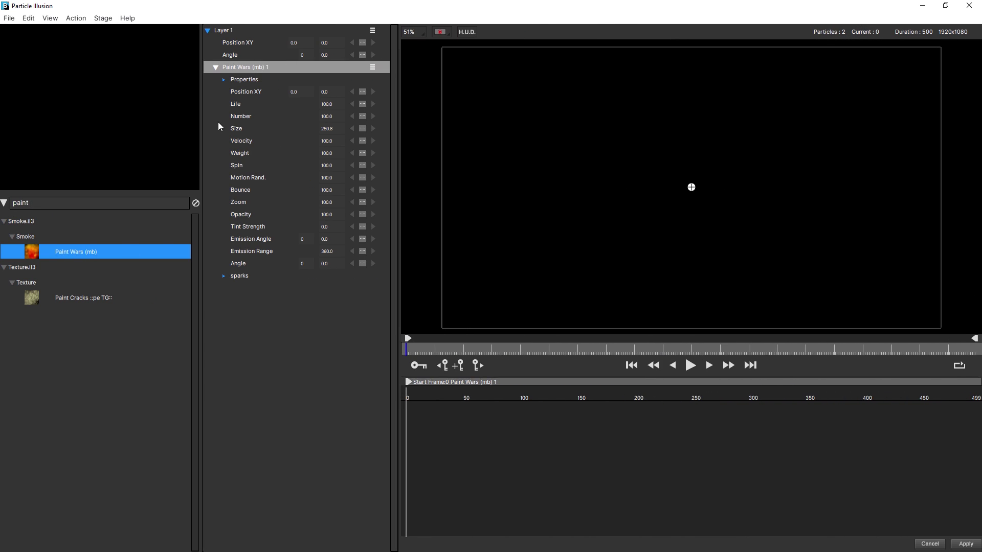
# Try the Edit, Create and Default layouts, ending on the Edit layout without the emitter library.
pyautogui.click(50, 18)
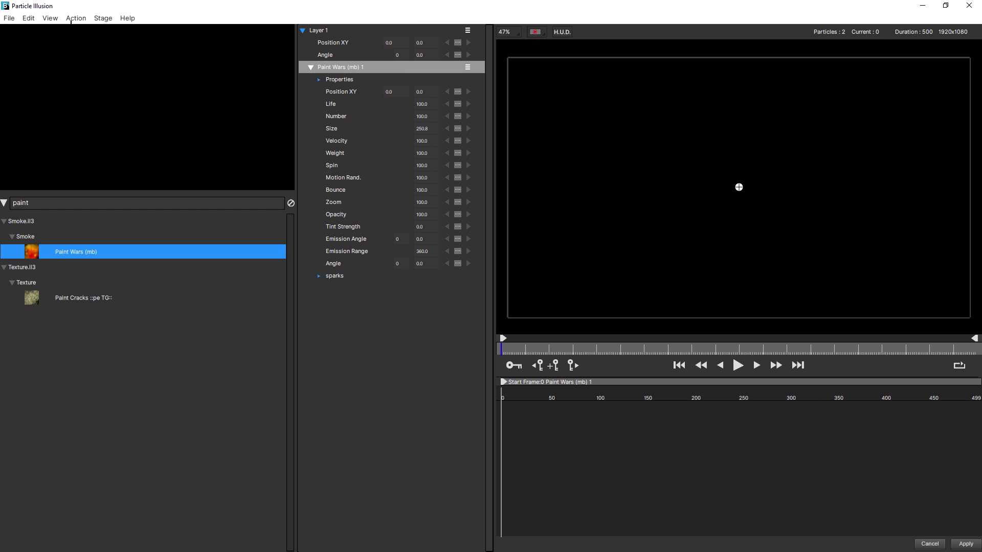
pyautogui.click(50, 18)
pyautogui.click(78, 52)
pyautogui.click(50, 18)
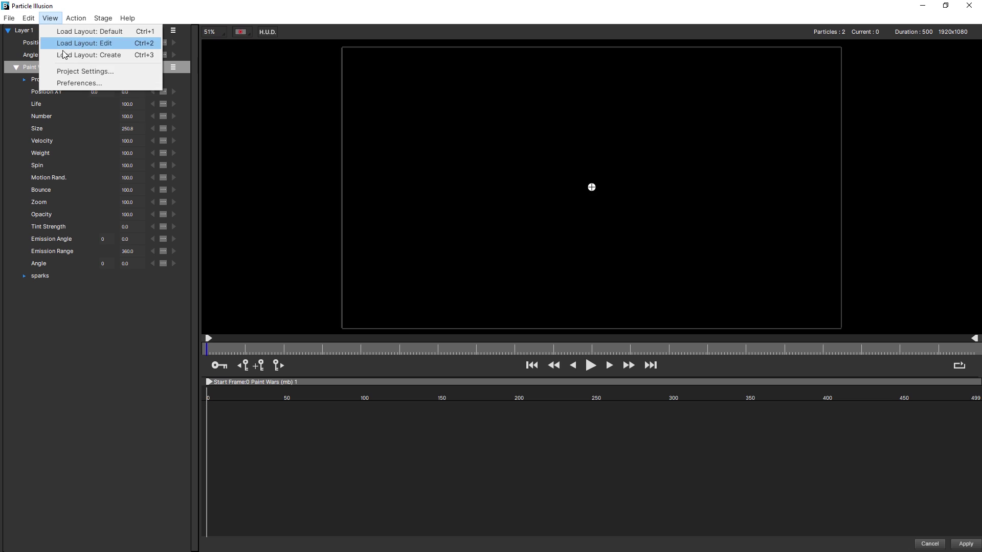
pyautogui.click(87, 53)
pyautogui.click(50, 18)
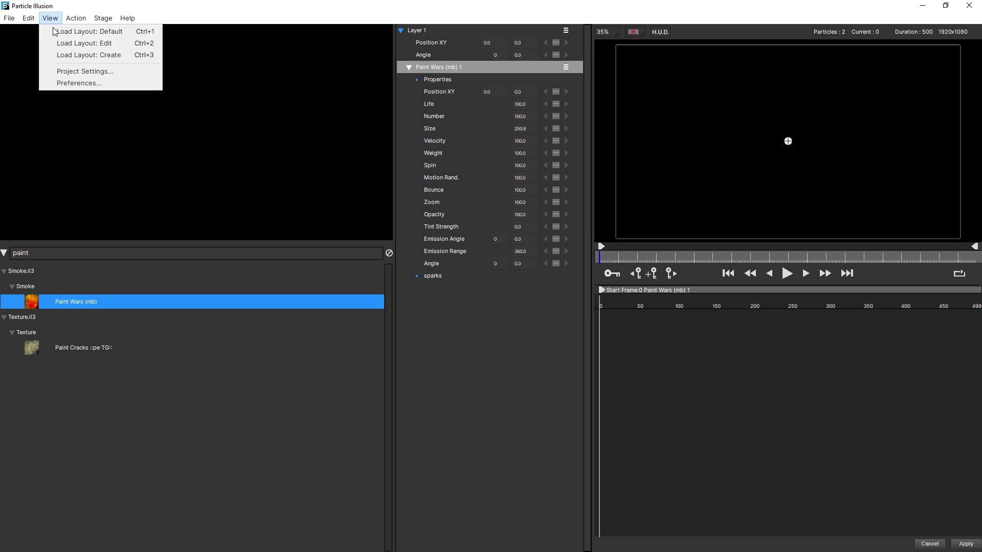
pyautogui.click(71, 53)
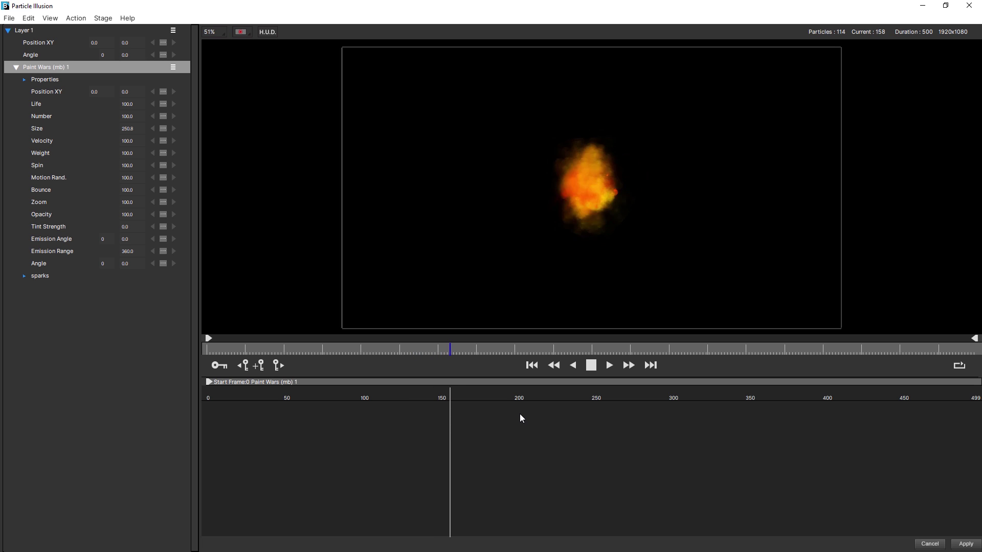
# Set the Paint Wars (mb) 1 emitter to Size 491.8, Zoom 344 and Life 194.
pyautogui.click(96, 114)
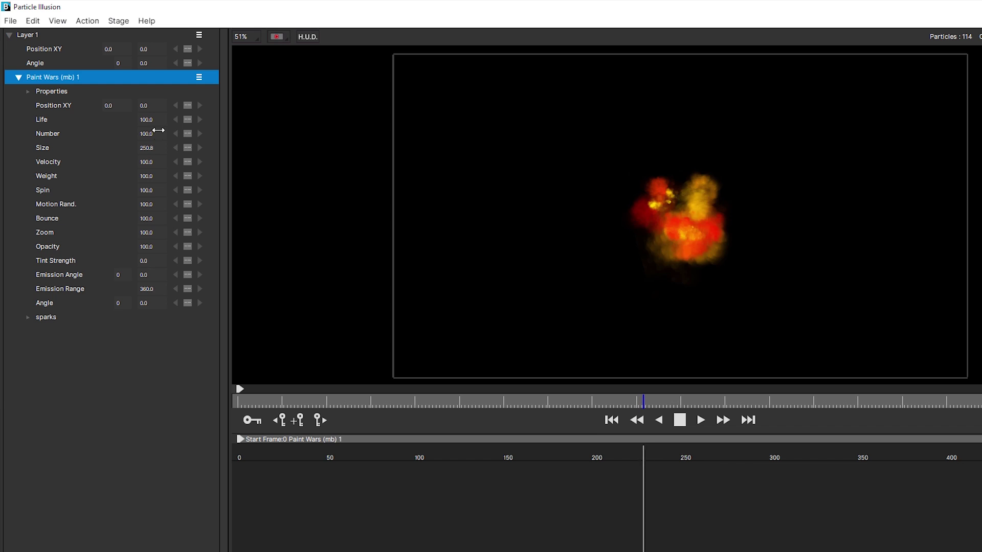
pyautogui.moveTo(151, 148); pyautogui.dragTo(292, 150)
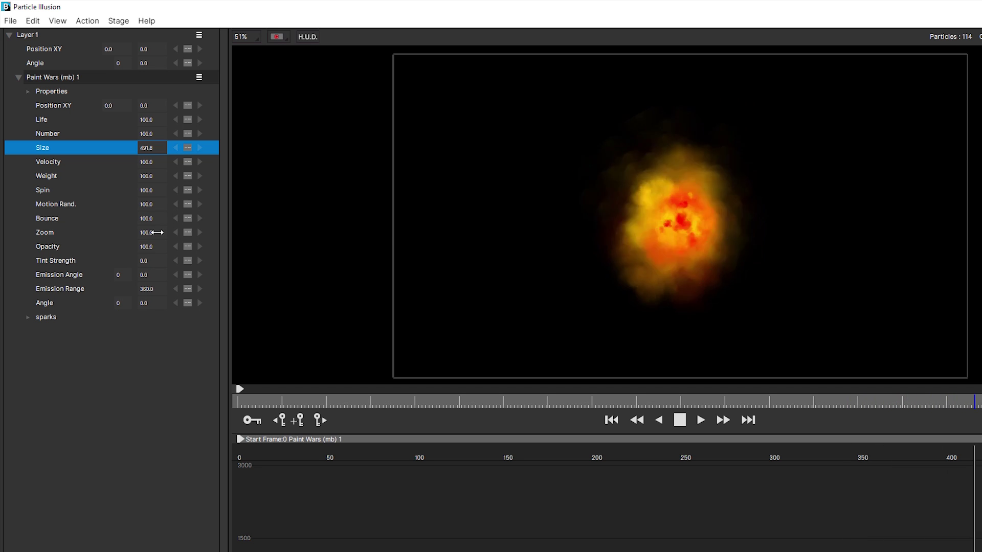
pyautogui.moveTo(154, 232); pyautogui.dragTo(296, 235)
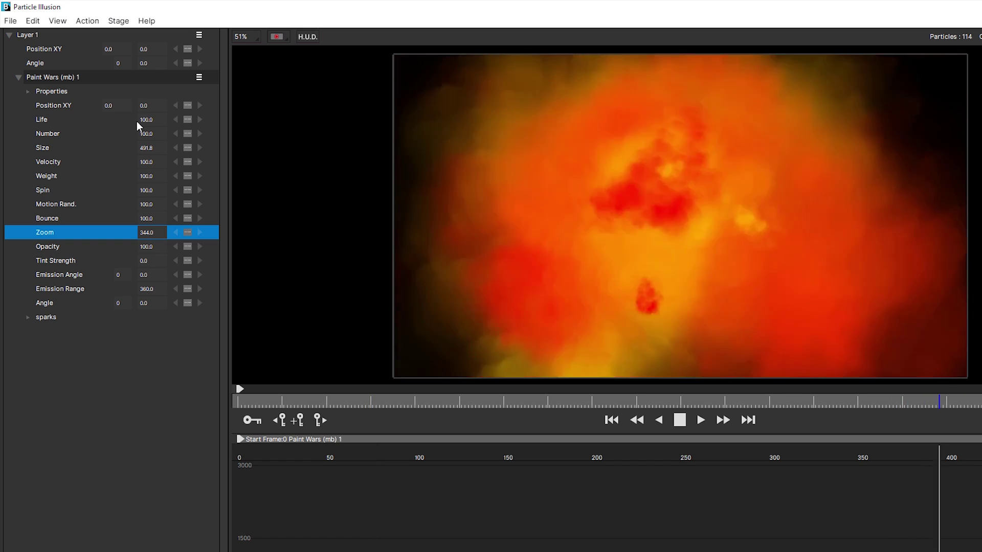
pyautogui.moveTo(153, 119); pyautogui.dragTo(210, 146)
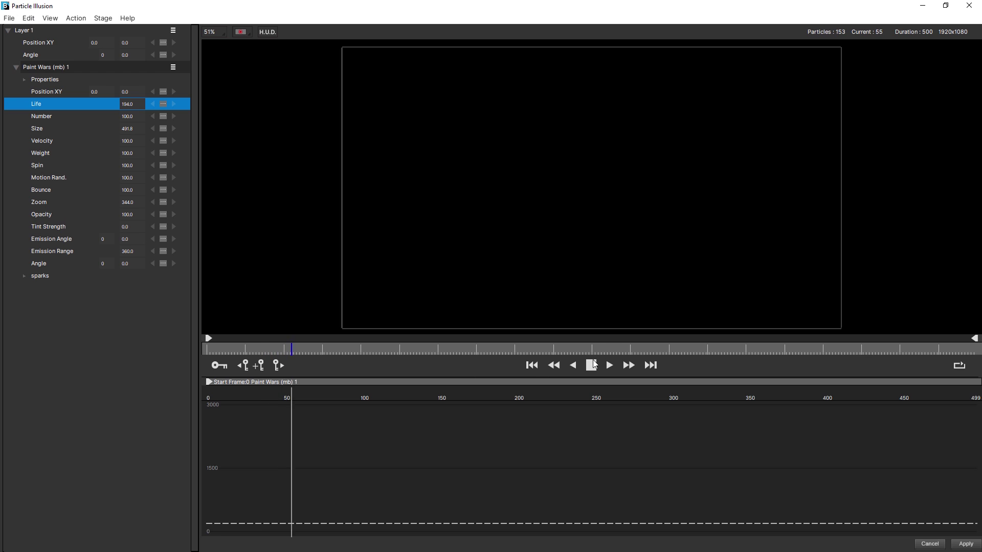
# Stop the preview, scrub the early frames, then play and scrub to around frame 231.
pyautogui.click(591, 365)
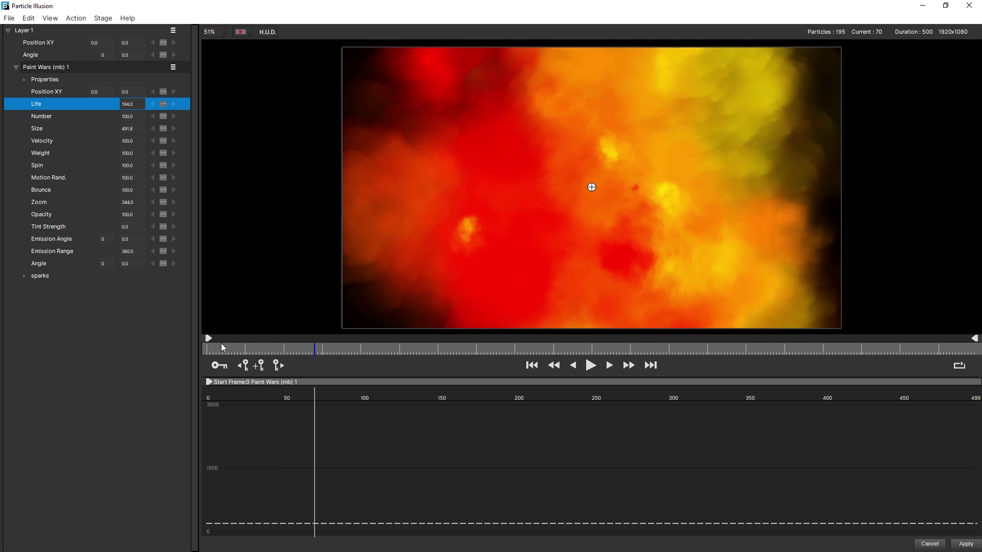
pyautogui.moveTo(306, 354); pyautogui.dragTo(221, 350)
pyautogui.moveTo(289, 348); pyautogui.dragTo(314, 349)
pyautogui.press('space')
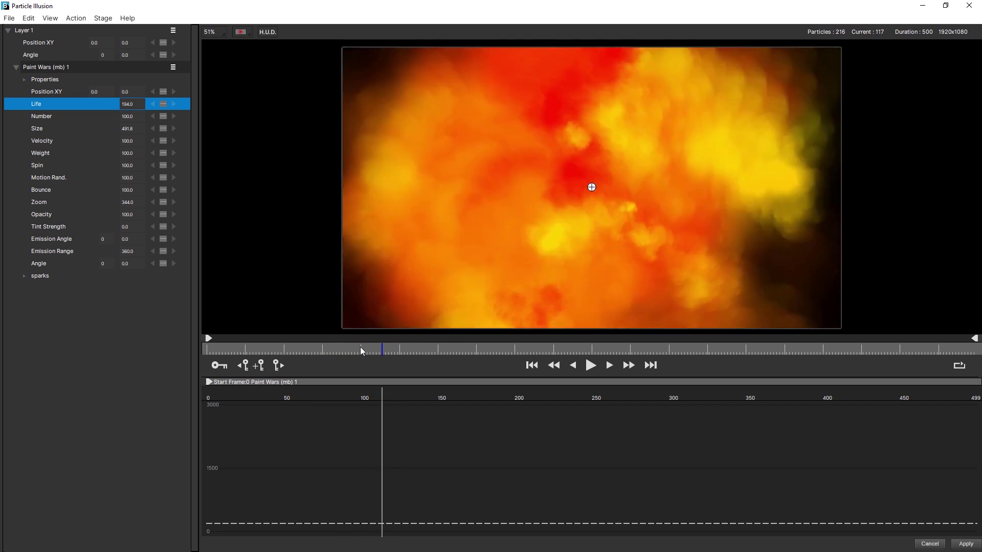
pyautogui.moveTo(361, 349)
pyautogui.mouseDown()
pyautogui.moveTo(313, 350)
pyautogui.moveTo(970, 341)
pyautogui.moveTo(279, 350)
pyautogui.moveTo(333, 350)
pyautogui.mouseUp()
# Open and dismiss Layer 1's options menu without changes, then reselect Paint Wars (mb) 1.
pyautogui.click(148, 67)
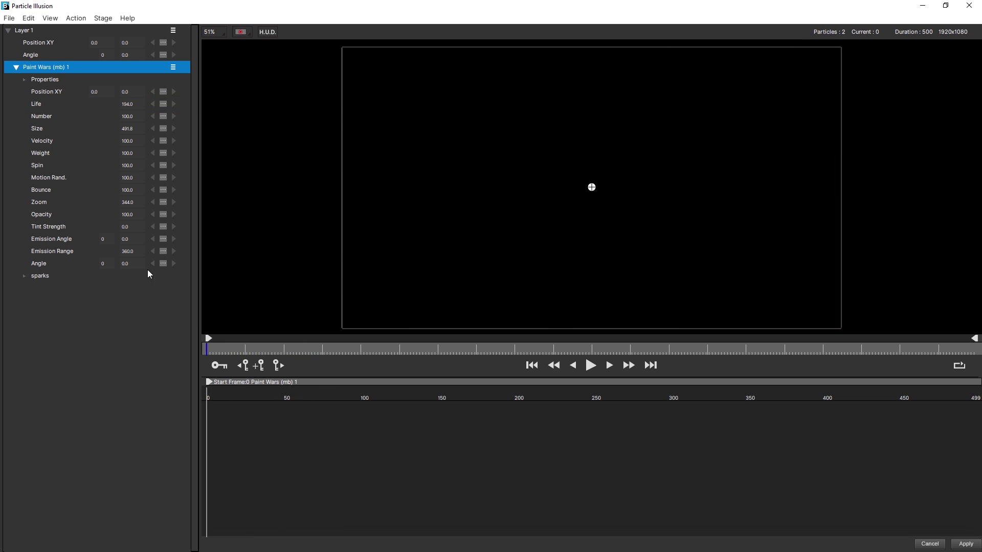
pyautogui.click(54, 30)
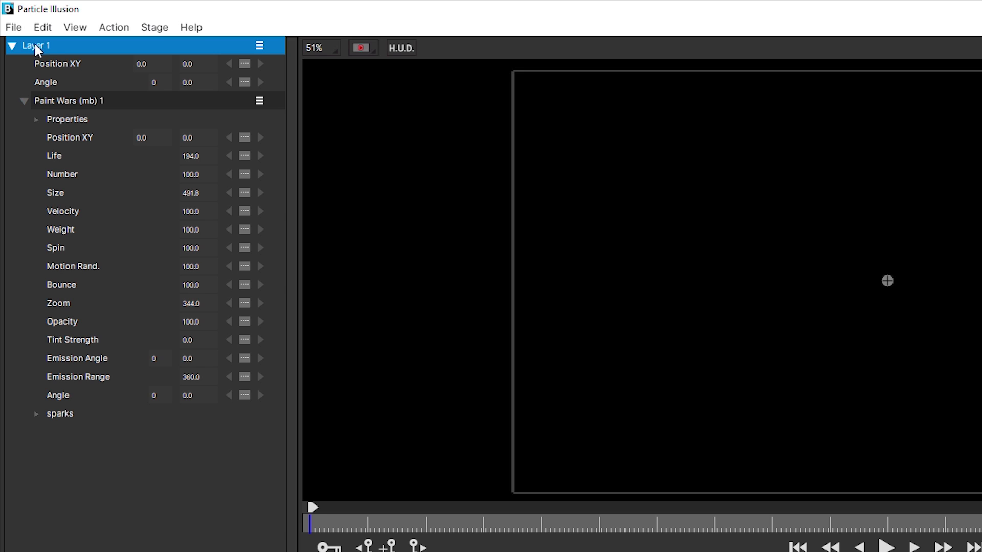
pyautogui.click(261, 47)
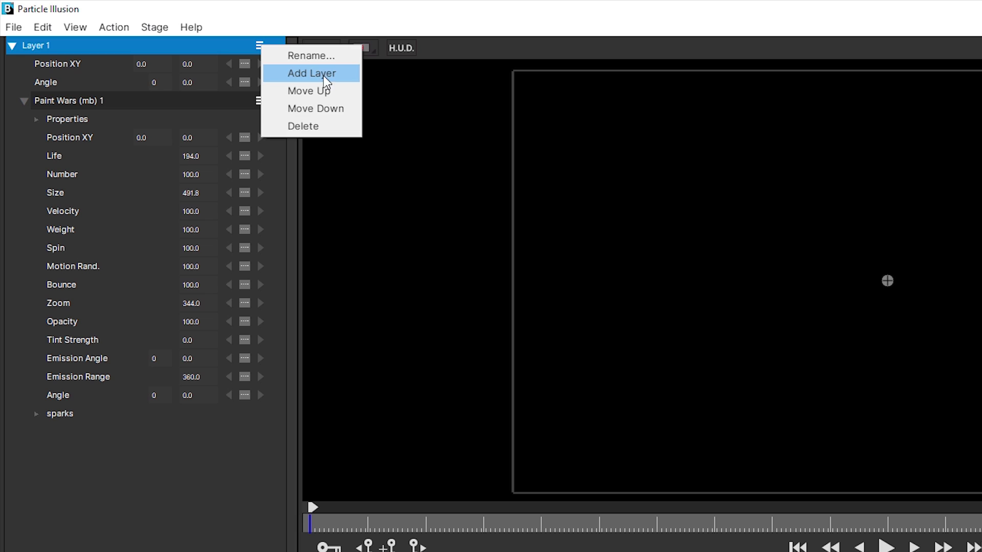
pyautogui.click(259, 45)
pyautogui.click(259, 45)
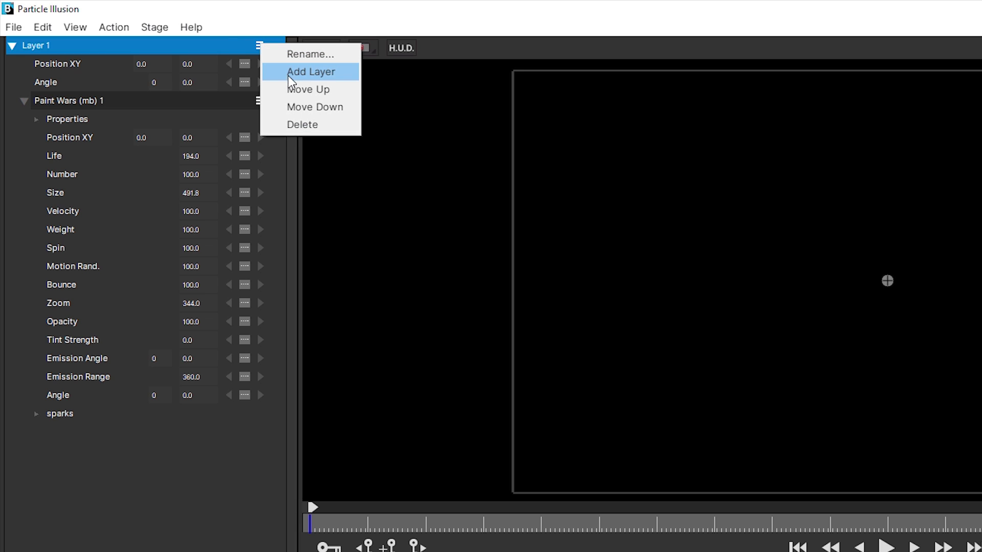
pyautogui.click(80, 51)
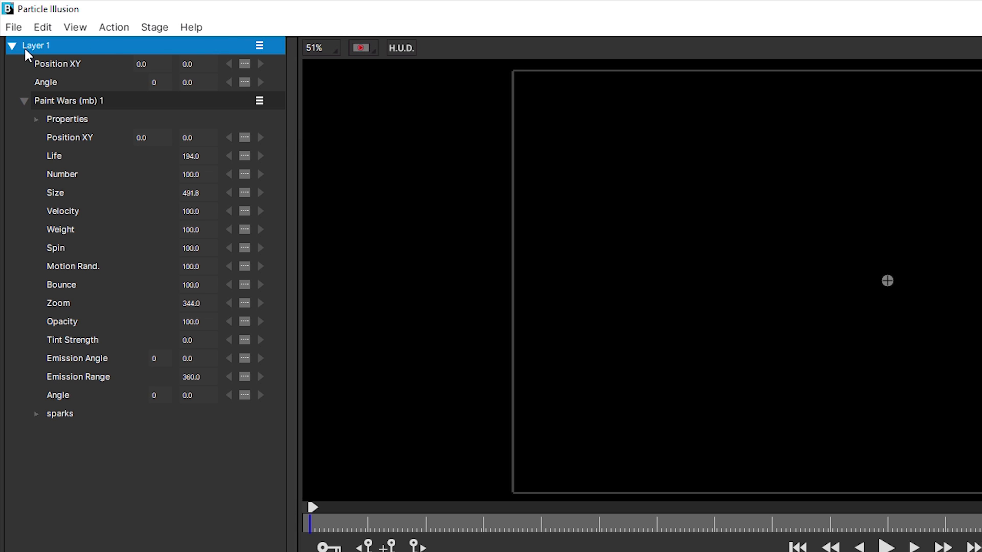
pyautogui.click(70, 104)
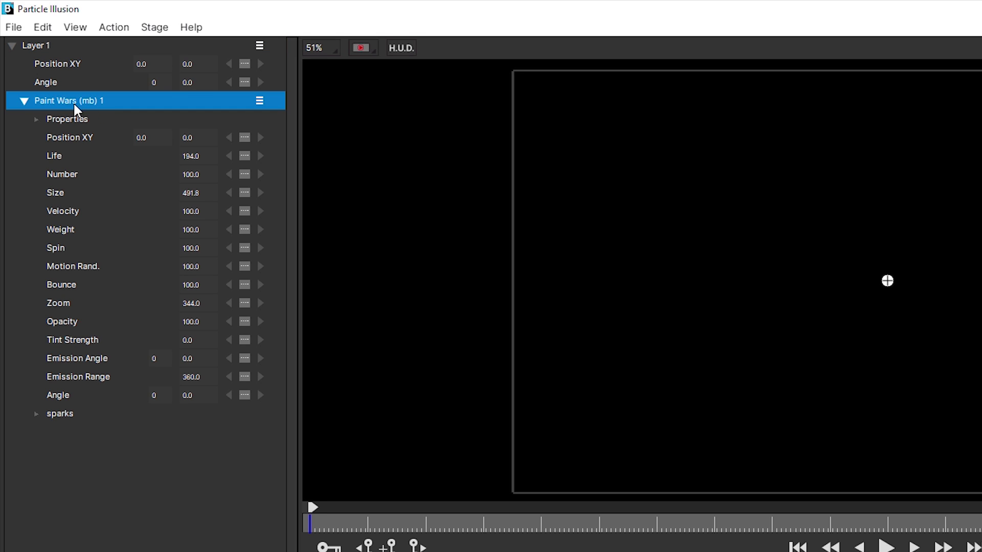
# Raise the emitter's Frames to Preload to 75 and play it back to check.
pyautogui.click(36, 120)
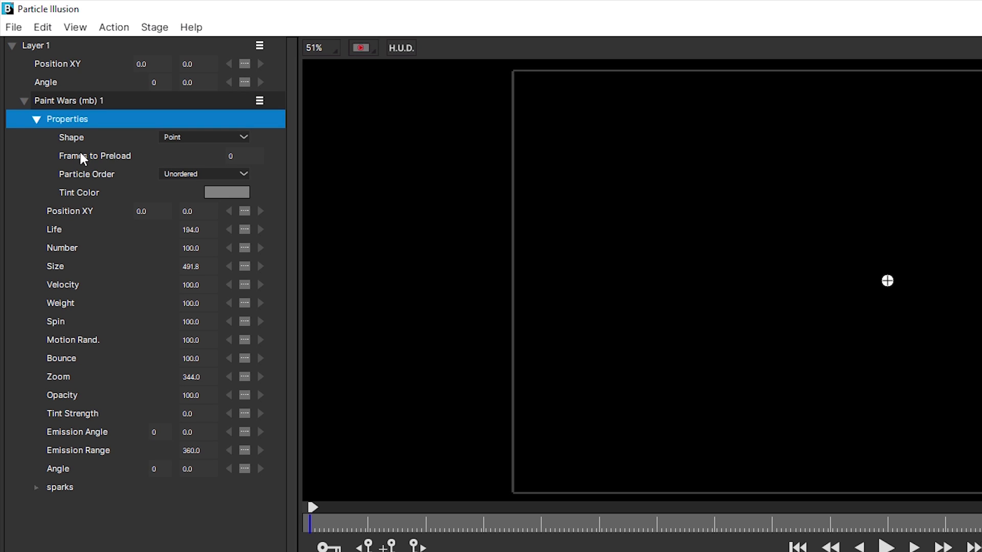
pyautogui.moveTo(227, 160); pyautogui.dragTo(258, 156)
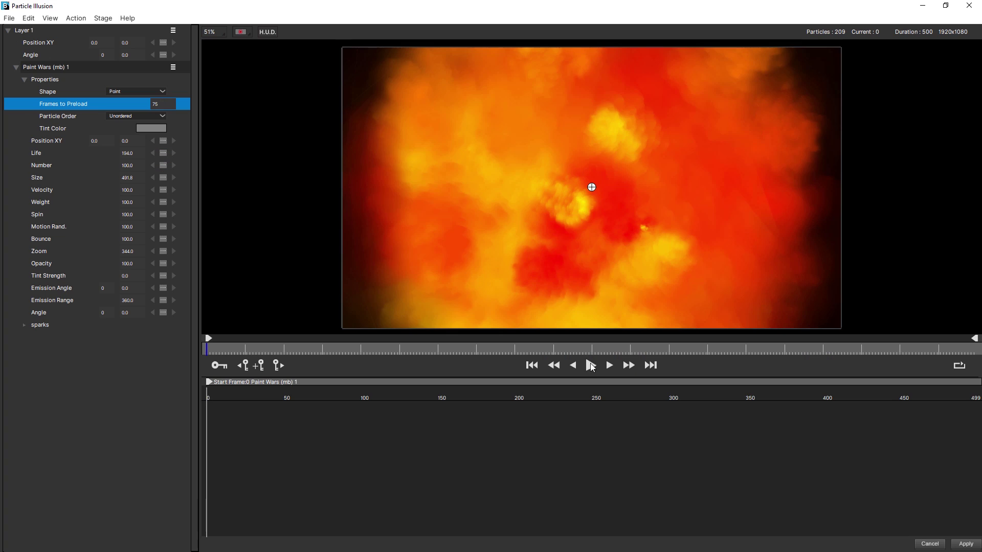
pyautogui.click(886, 548)
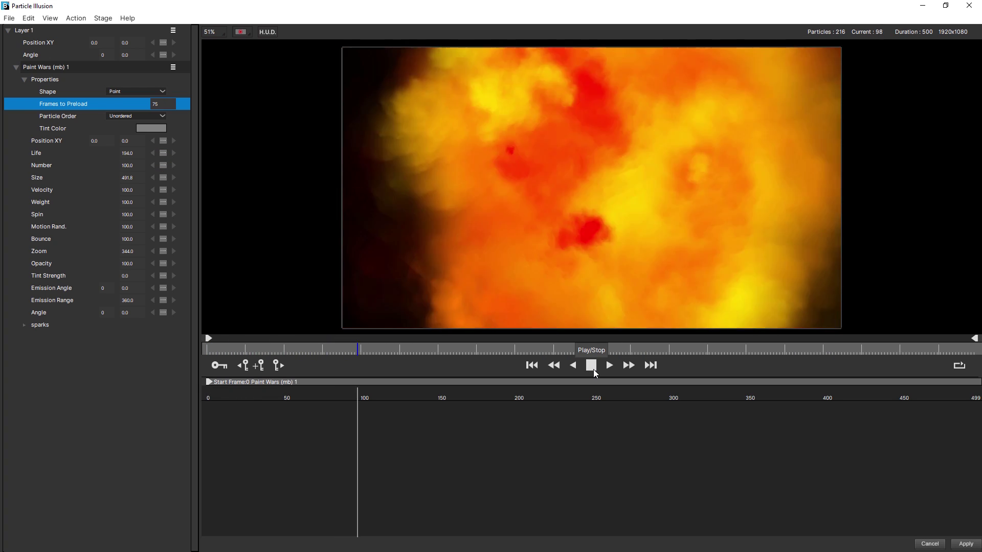
pyautogui.click(590, 365)
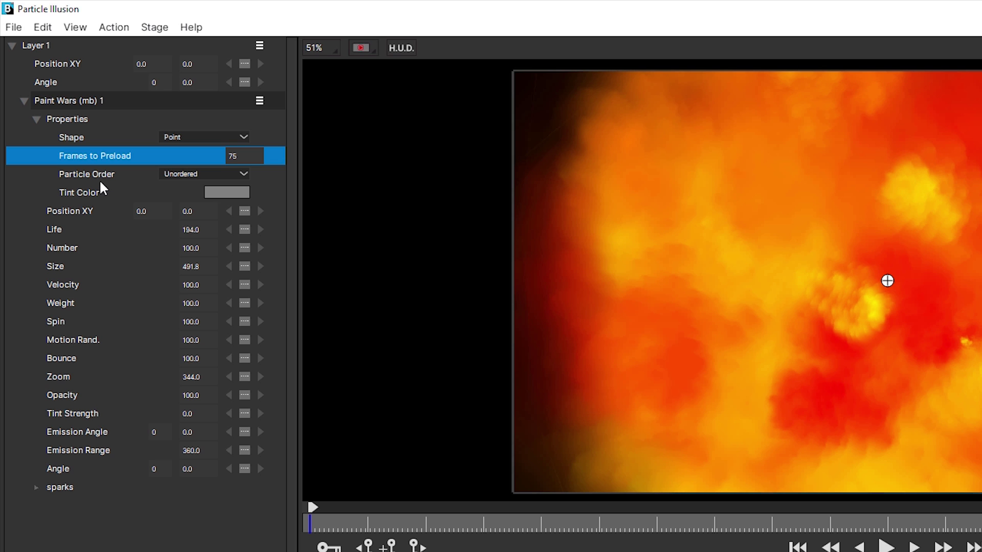
# Set the Paint Wars particle order to Oldest in Front.
pyautogui.click(189, 176)
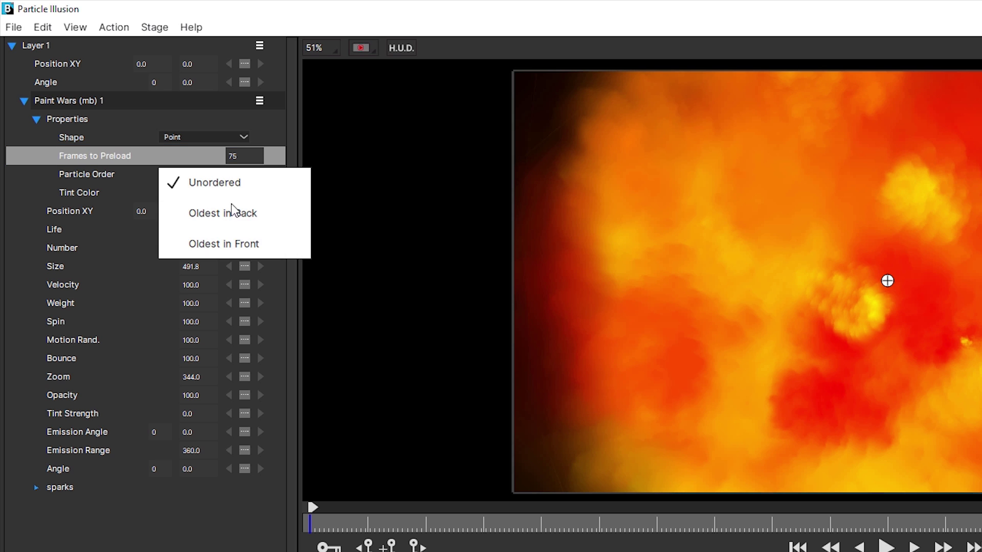
pyautogui.click(248, 214)
pyautogui.click(190, 176)
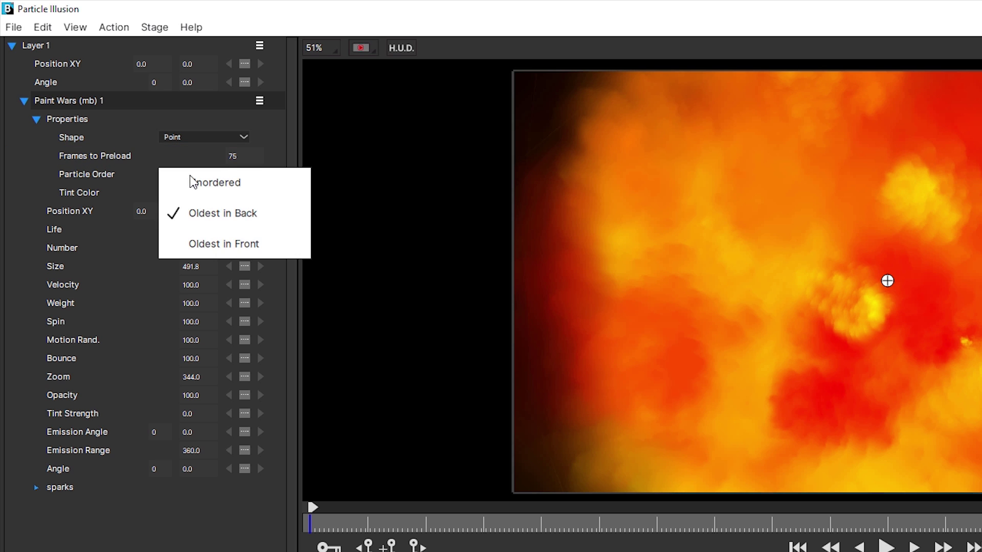
pyautogui.click(231, 249)
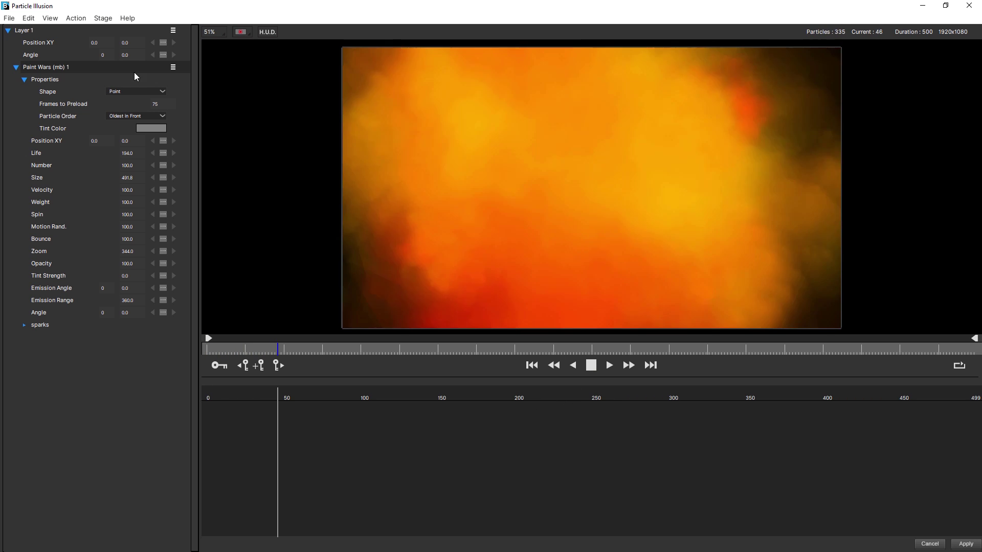
pyautogui.click(127, 117)
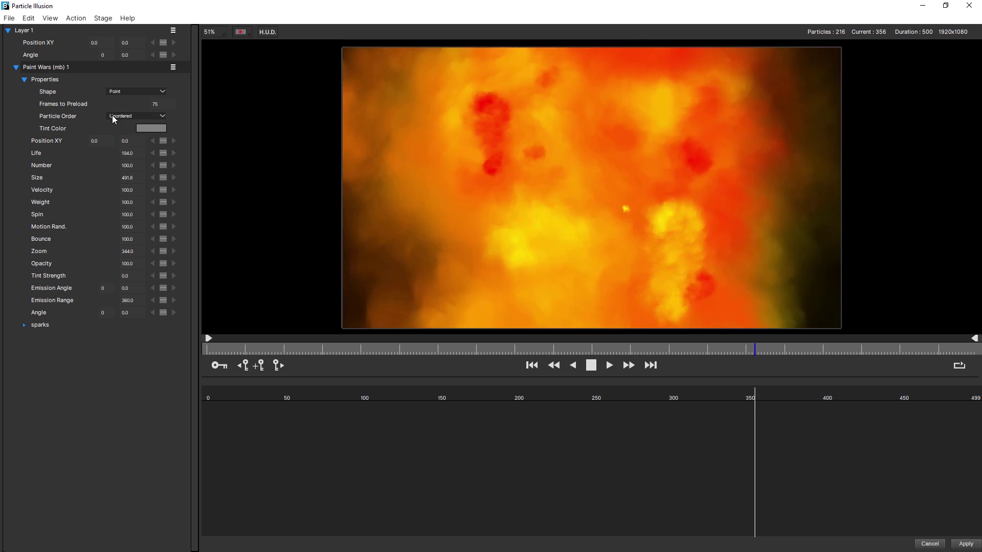
pyautogui.click(128, 116)
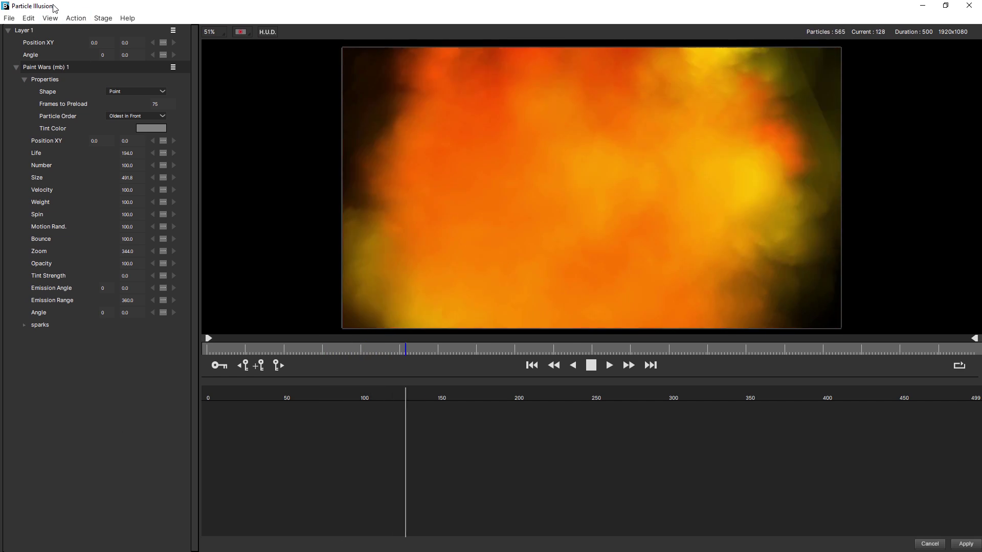
# Load the Default layout, enable Stage > Motion Blur and apply the emitter setup to After Effects.
pyautogui.click(50, 18)
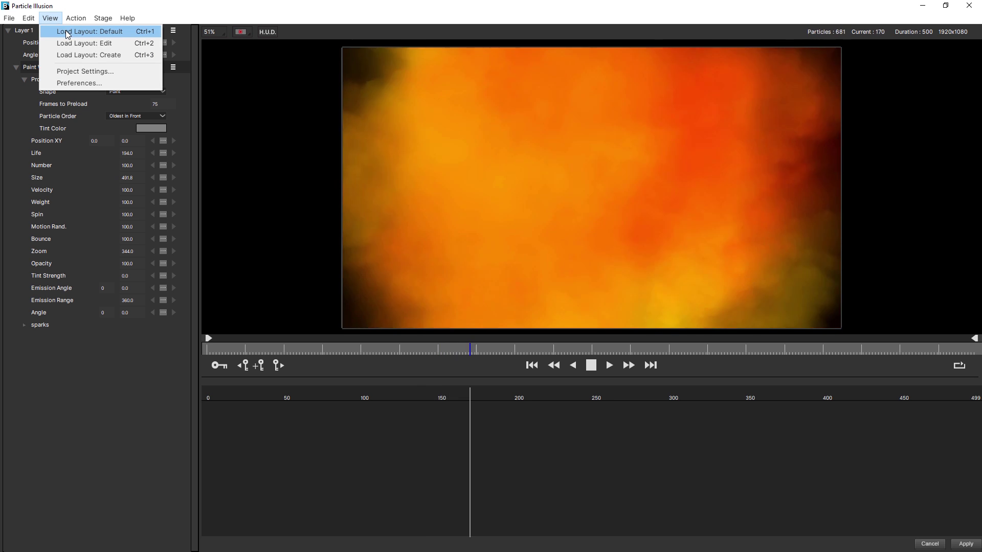
pyautogui.click(66, 32)
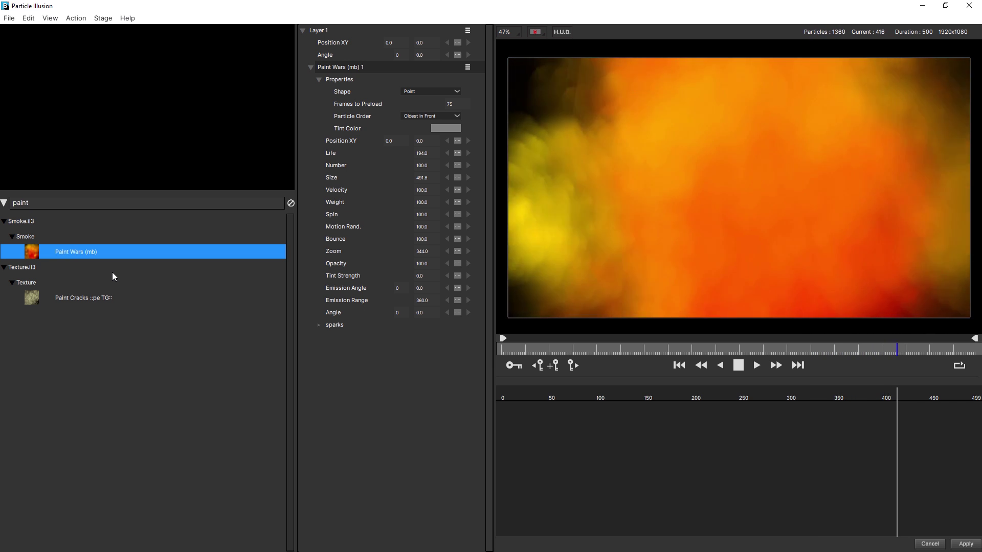
pyautogui.click(105, 18)
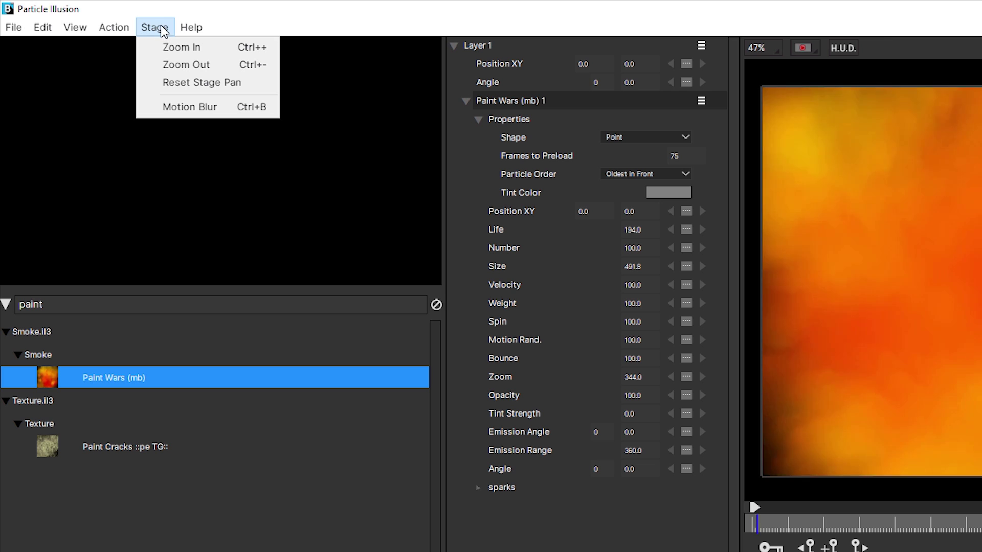
pyautogui.click(250, 109)
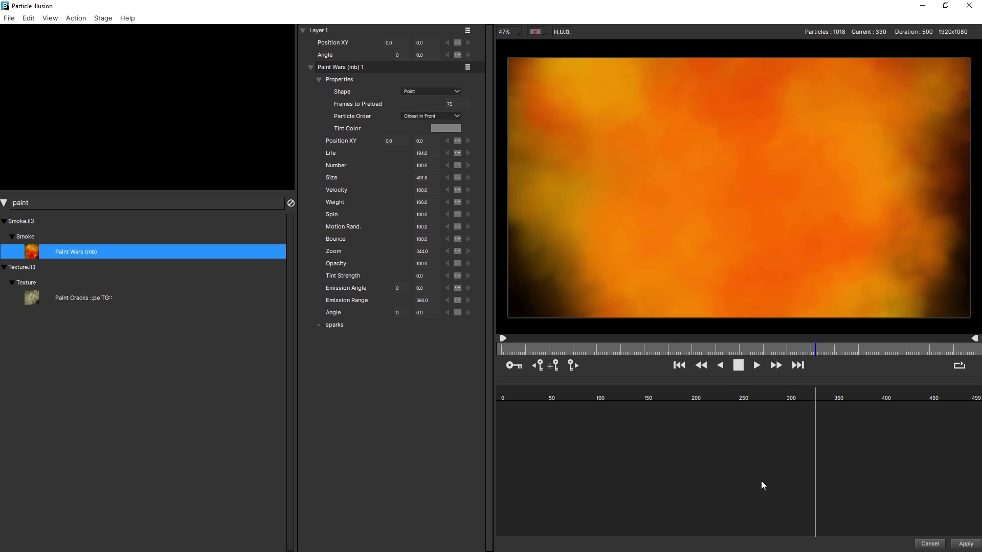
pyautogui.click(954, 544)
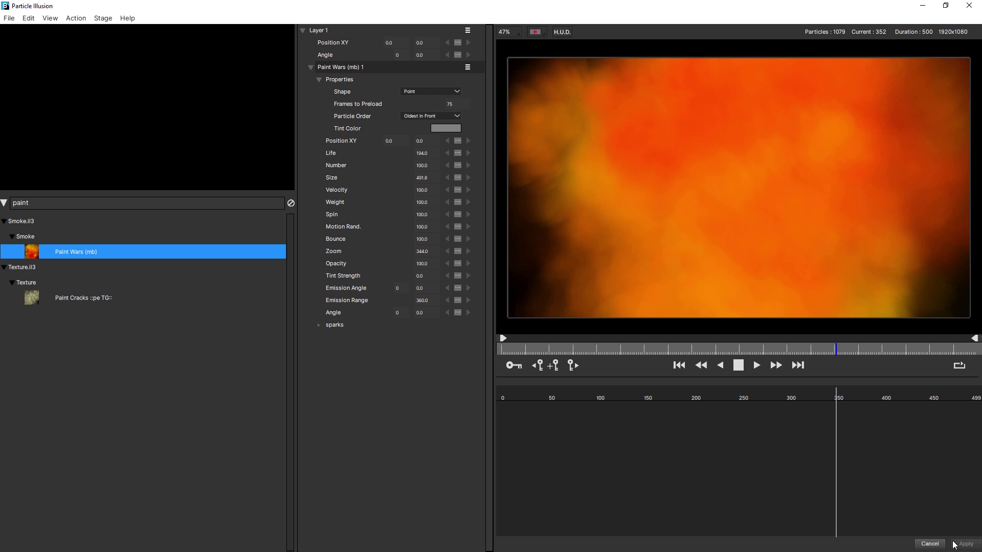